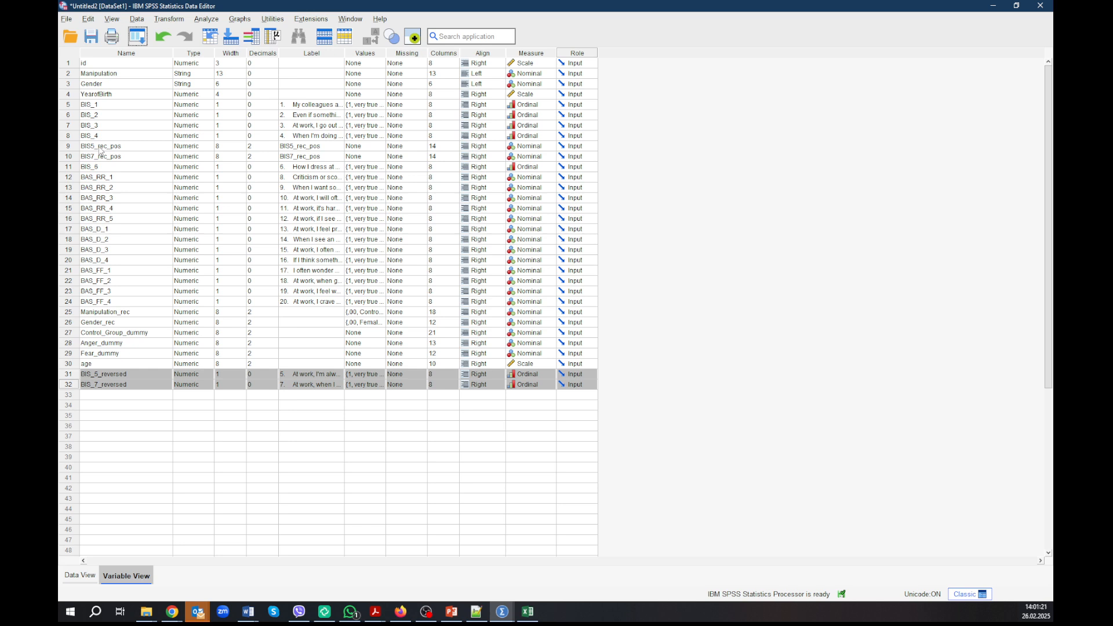
# Step: Move the BIS_6 variable row between BIS5_rec_pos and BIS7_rec_pos in the variable list
pyautogui.moveTo(102, 109); pyautogui.dragTo(74, 157)
pyautogui.doubleClick(106, 167)
pyautogui.click(72, 178)
pyautogui.click(74, 180)
pyautogui.click(74, 168)
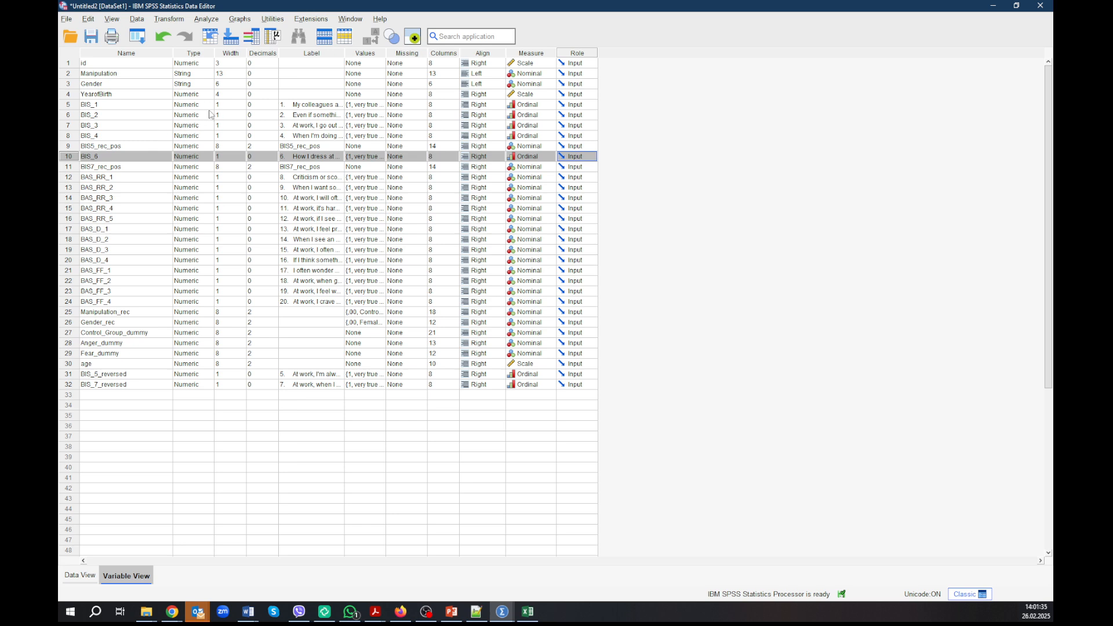
# Step: Open Factor Analysis and replace all analysed variables with the seven BIS items, BIS_1 through BIS7_rec_pos
pyautogui.click(143, 44)
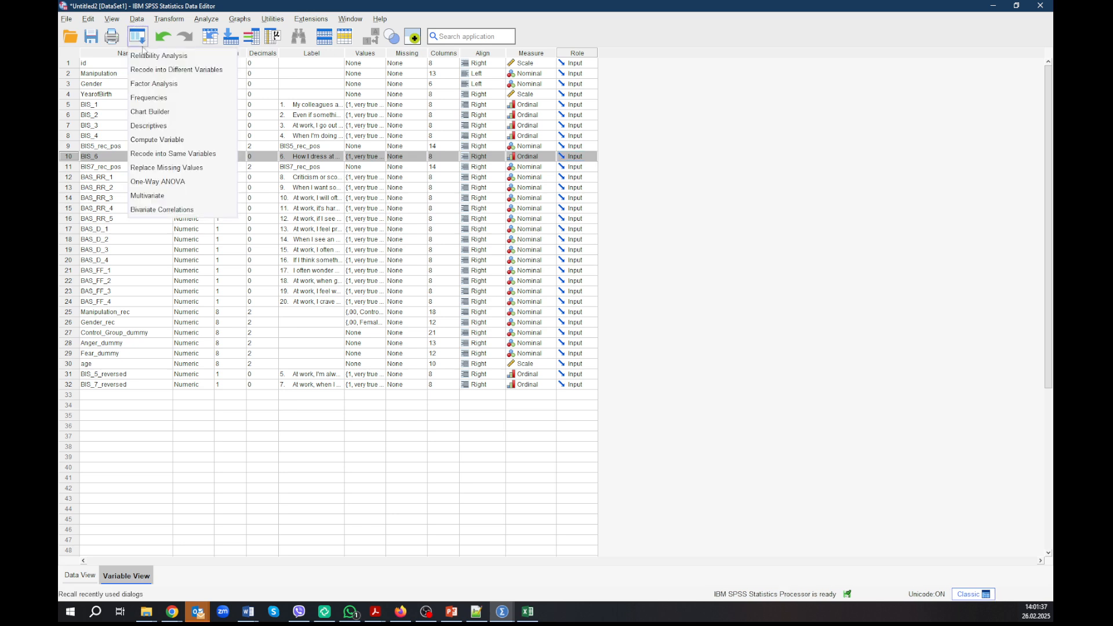
pyautogui.click(176, 85)
pyautogui.click(610, 232)
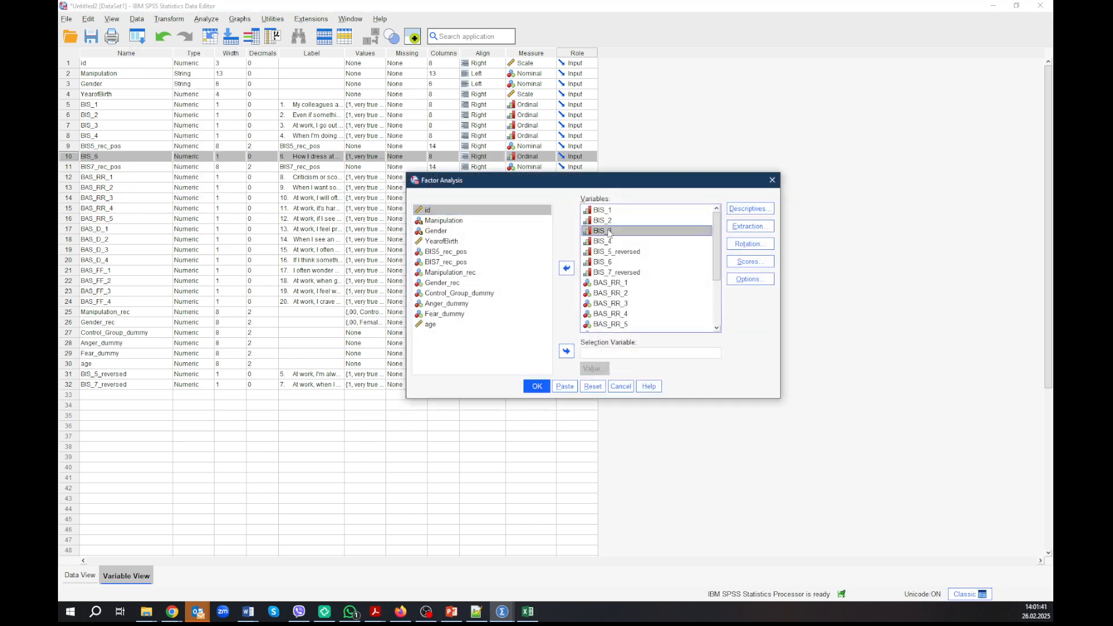
pyautogui.hotkey('ctrl', 'a')
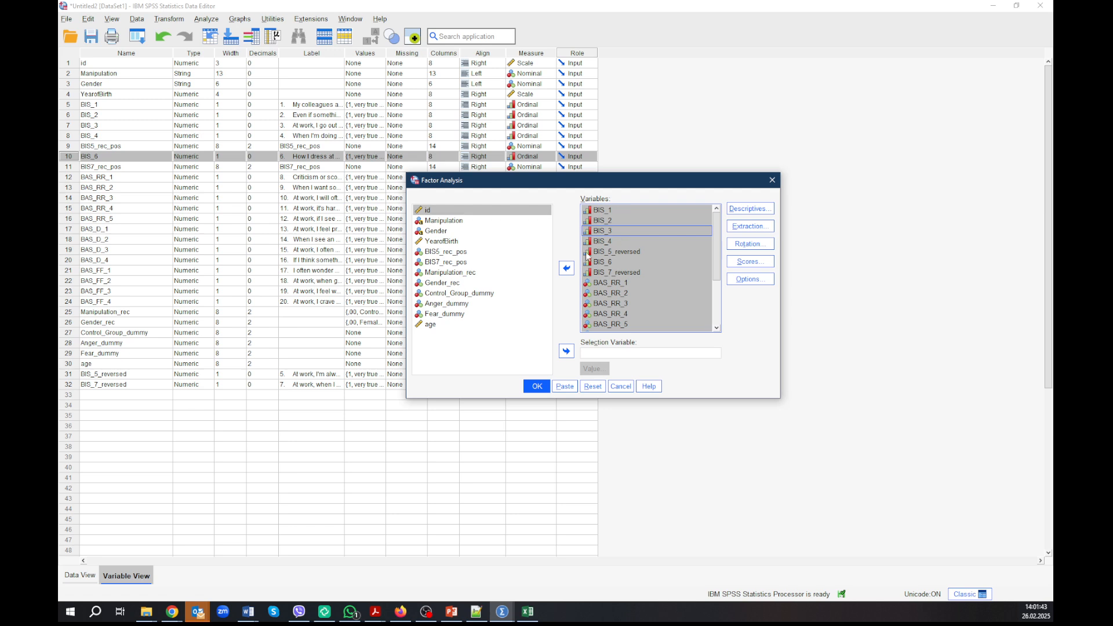
pyautogui.click(567, 269)
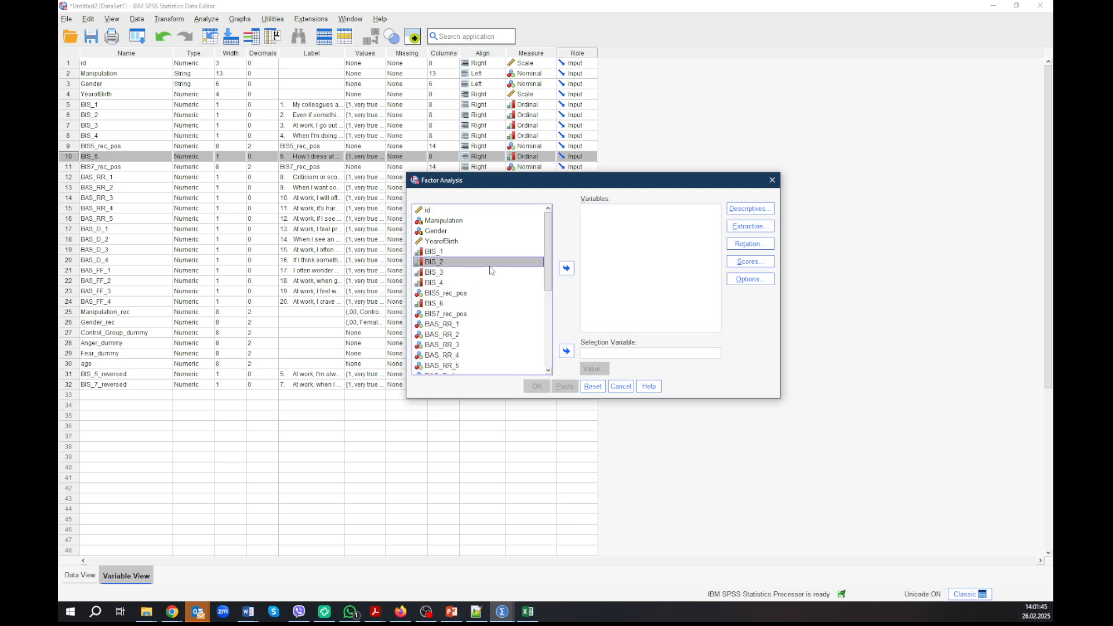
pyautogui.click(442, 253)
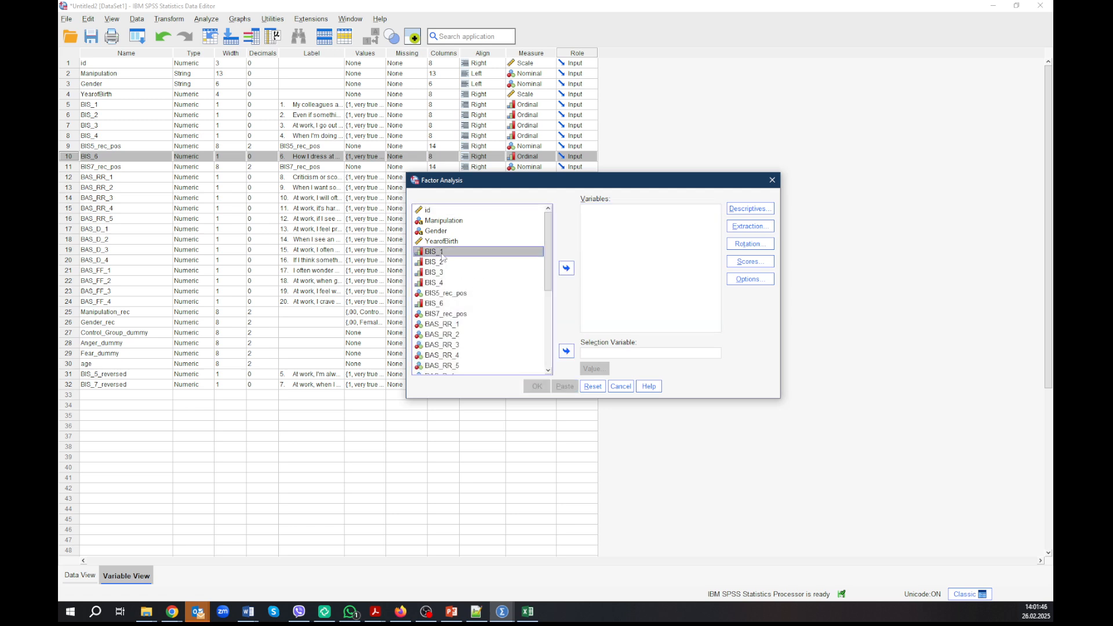
pyautogui.keyDown('shift'); pyautogui.click(448, 315); pyautogui.keyUp('shift')
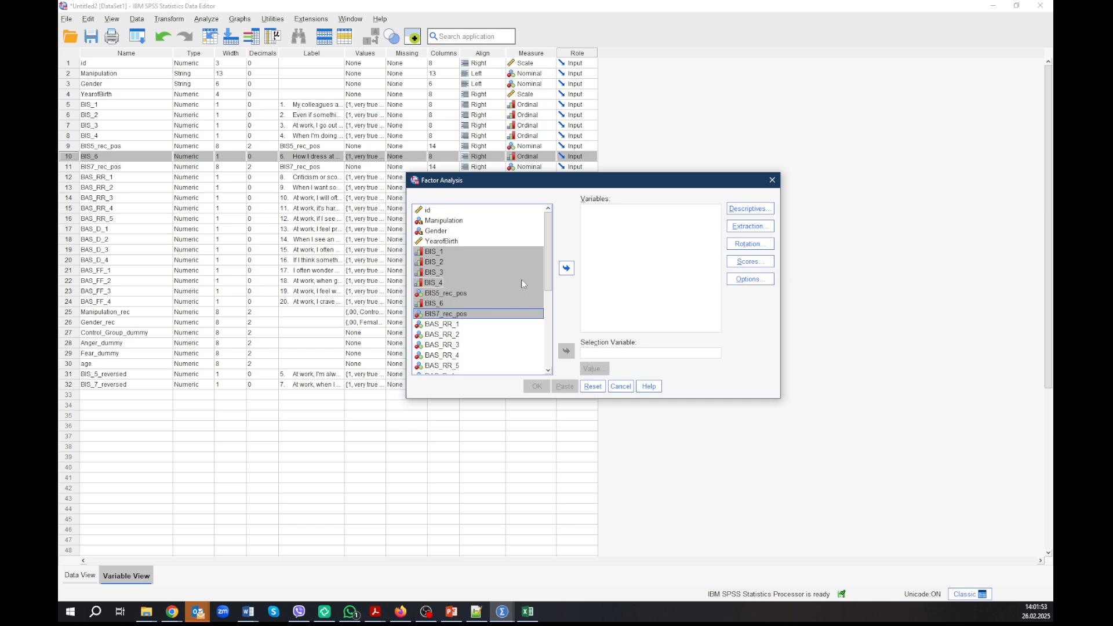
pyautogui.click(566, 268)
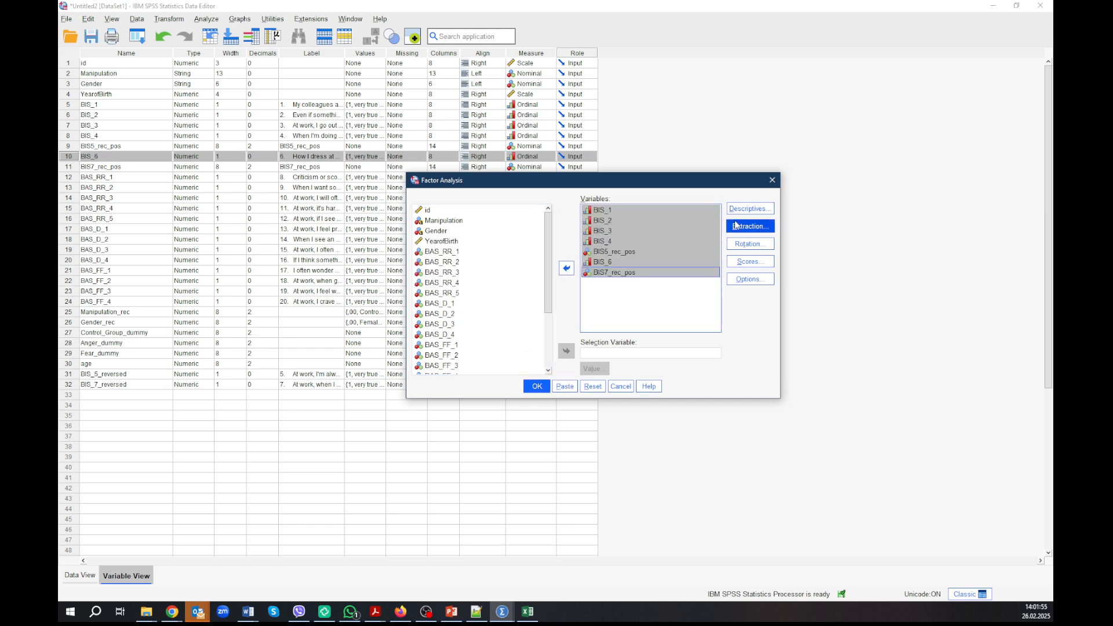
# Step: Review the factor analysis rotation, extraction and missing-value and coefficient display settings without changing them
pyautogui.click(754, 244)
pyautogui.click(571, 357)
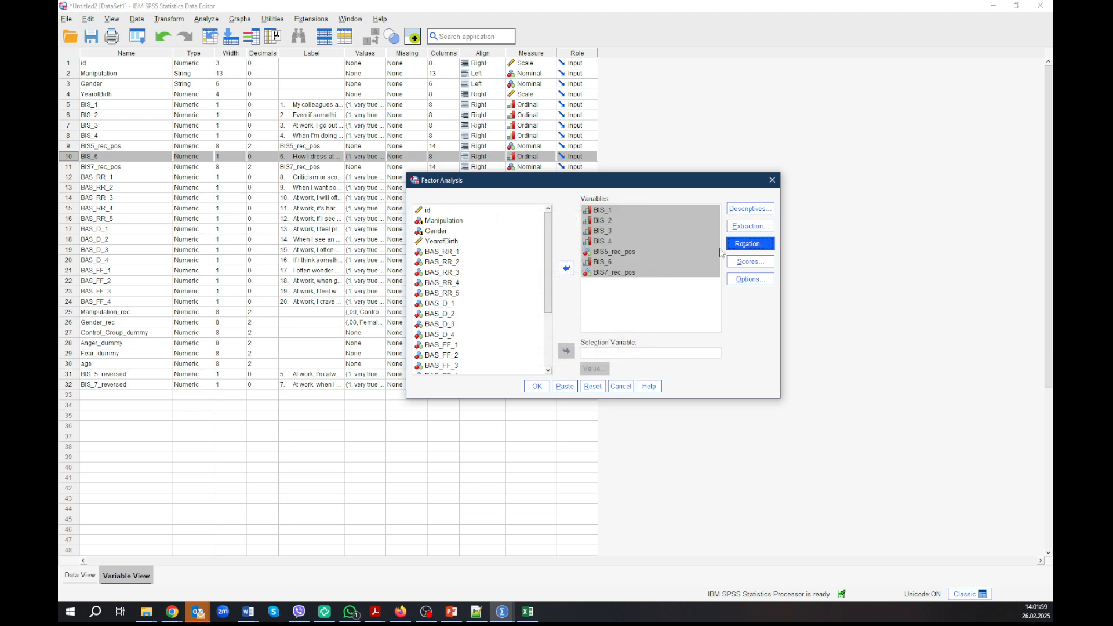
pyautogui.click(750, 226)
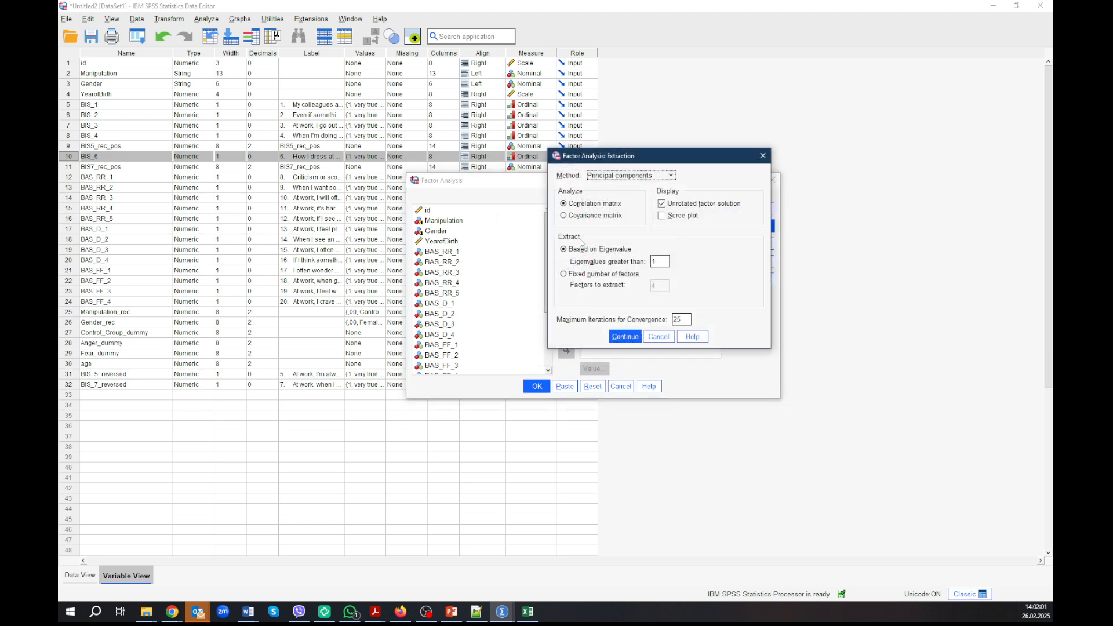
pyautogui.click(657, 337)
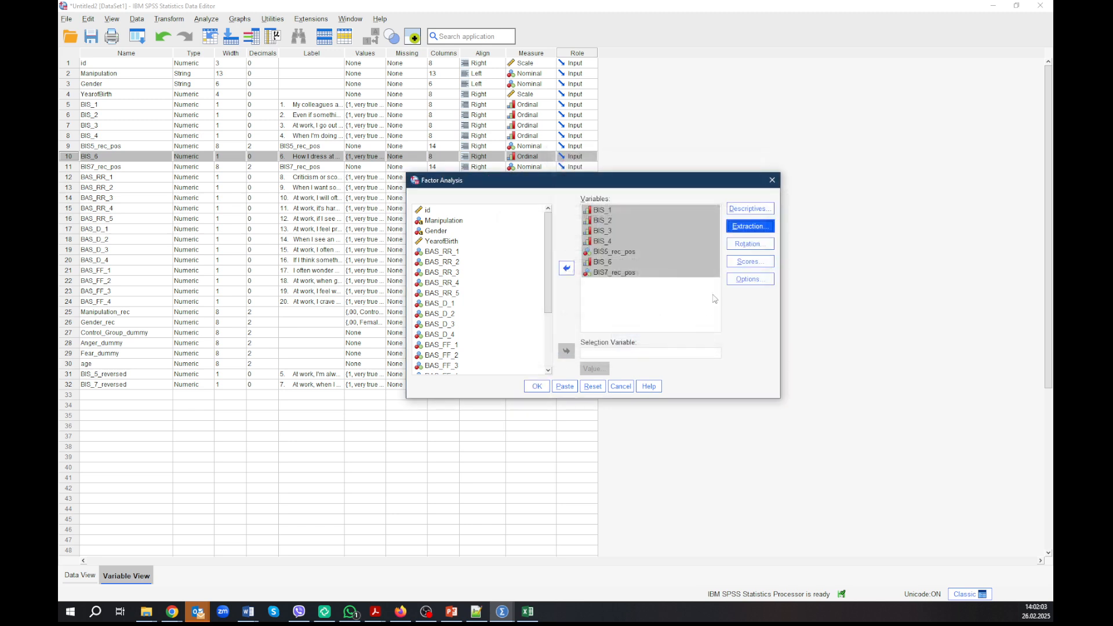
pyautogui.click(747, 279)
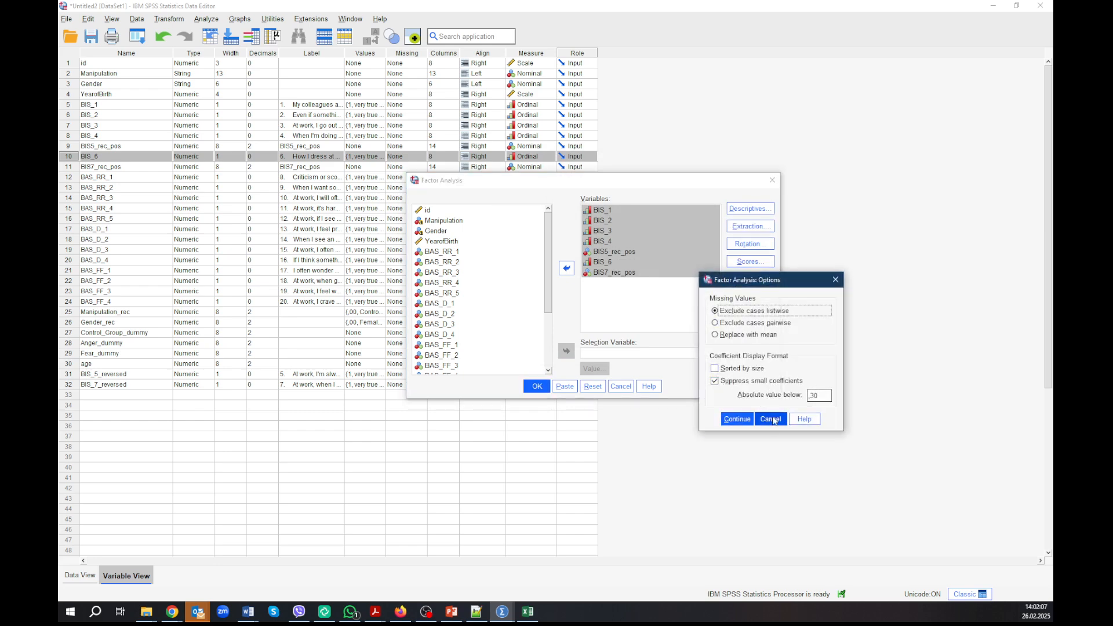
pyautogui.click(772, 420)
# Step: Set the factor scores to save as variables with the Regression method and run the BIS factor analysis
pyautogui.click(747, 263)
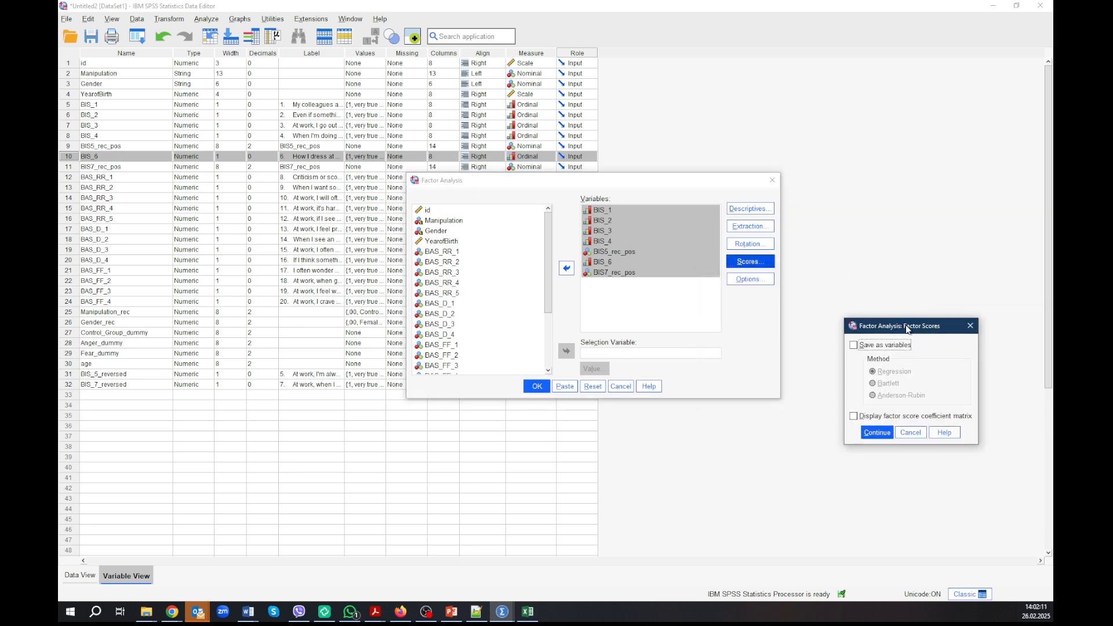
pyautogui.click(509, 316)
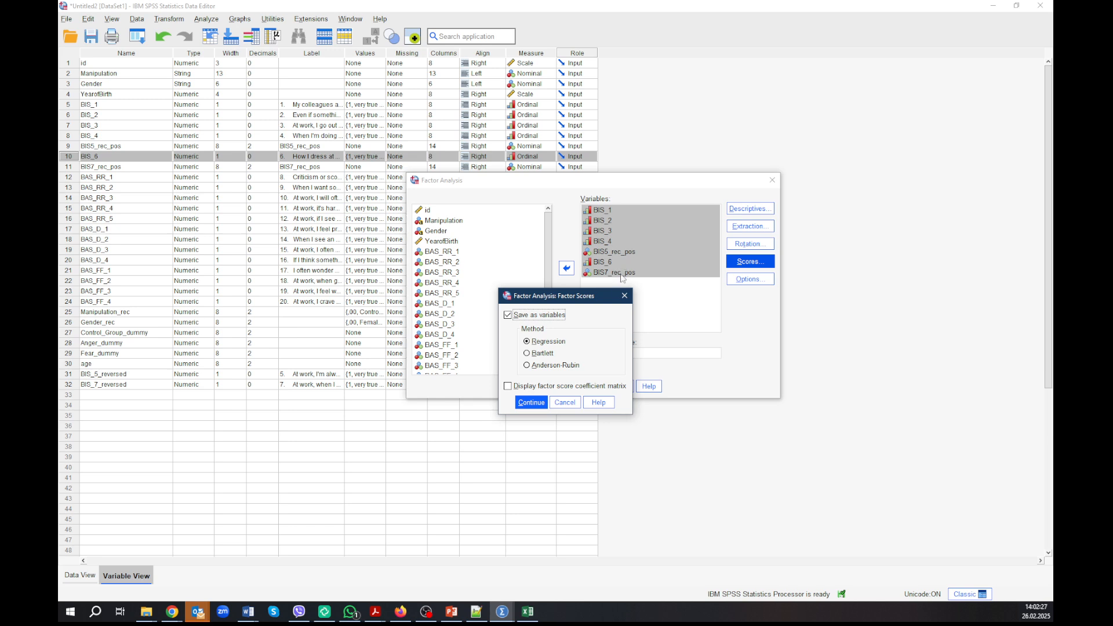
pyautogui.click(531, 403)
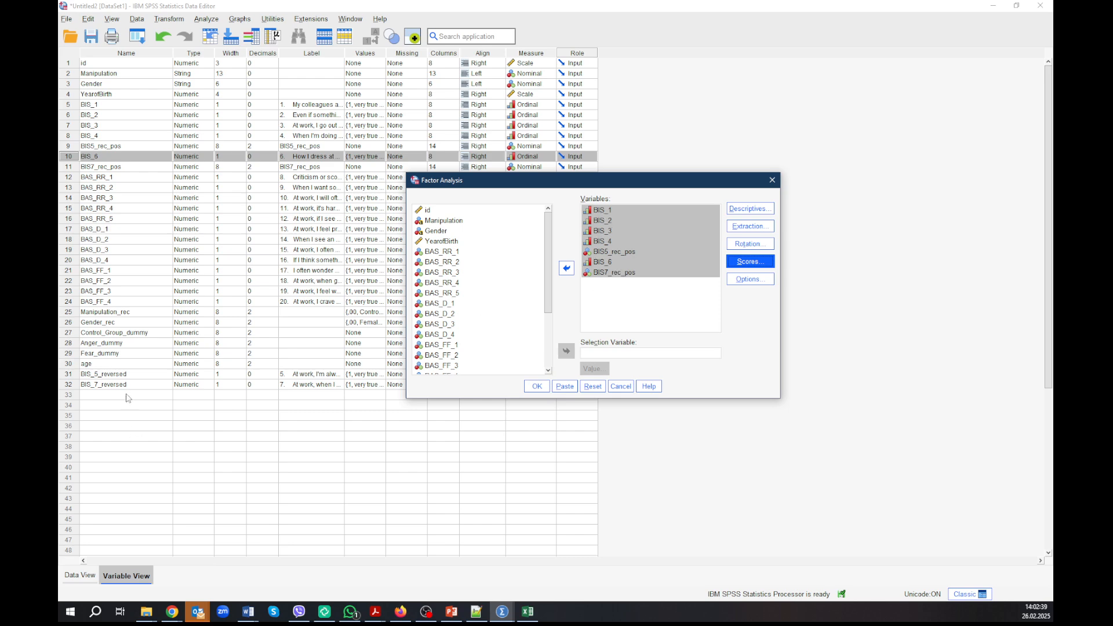
pyautogui.click(537, 387)
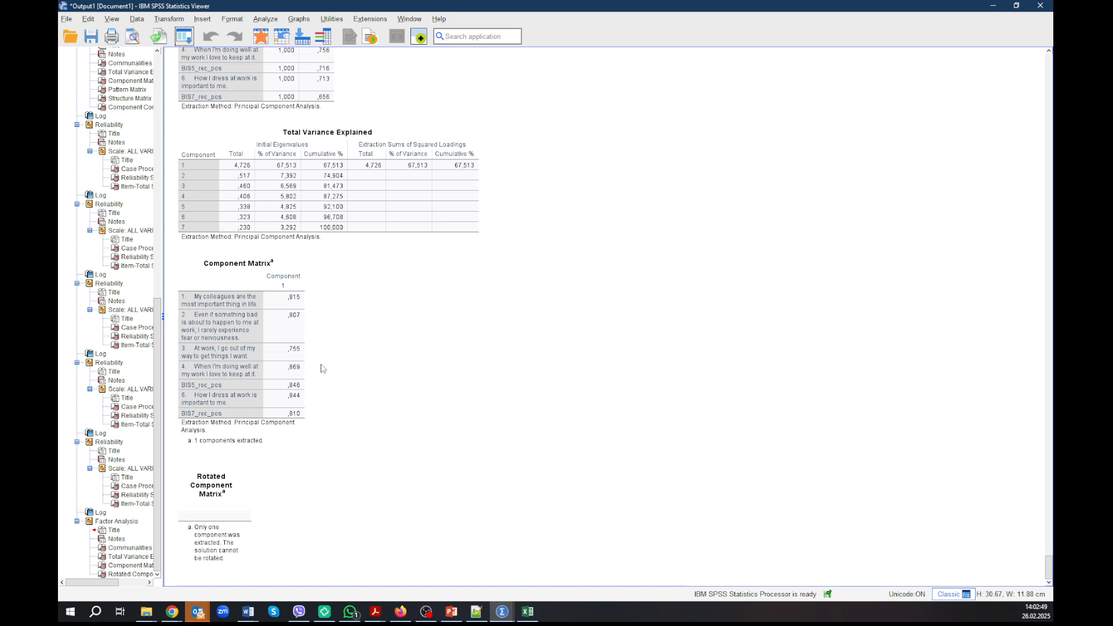
# Step: Examine the item loadings in the Component Matrix of the BIS factor analysis
pyautogui.click(293, 305)
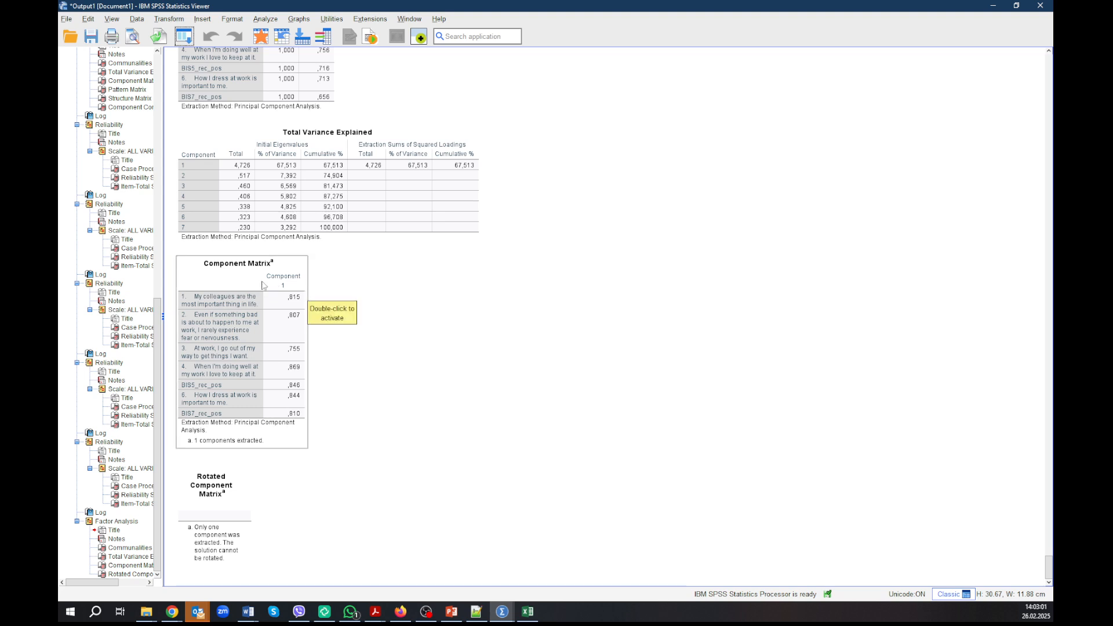
pyautogui.click(324, 408)
pyautogui.click(310, 348)
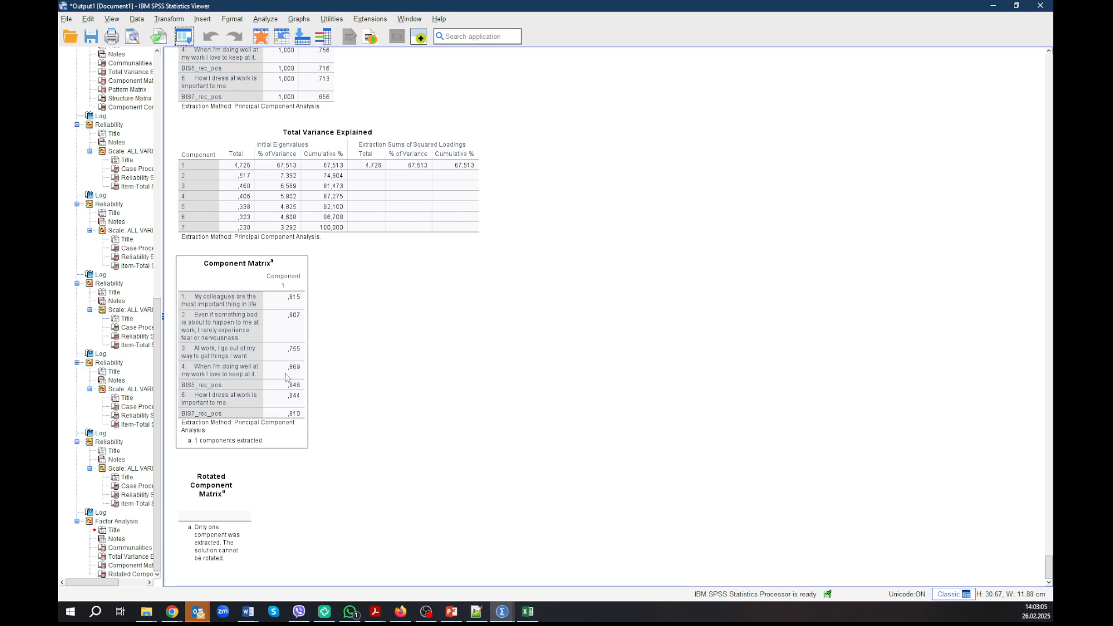
pyautogui.click(312, 310)
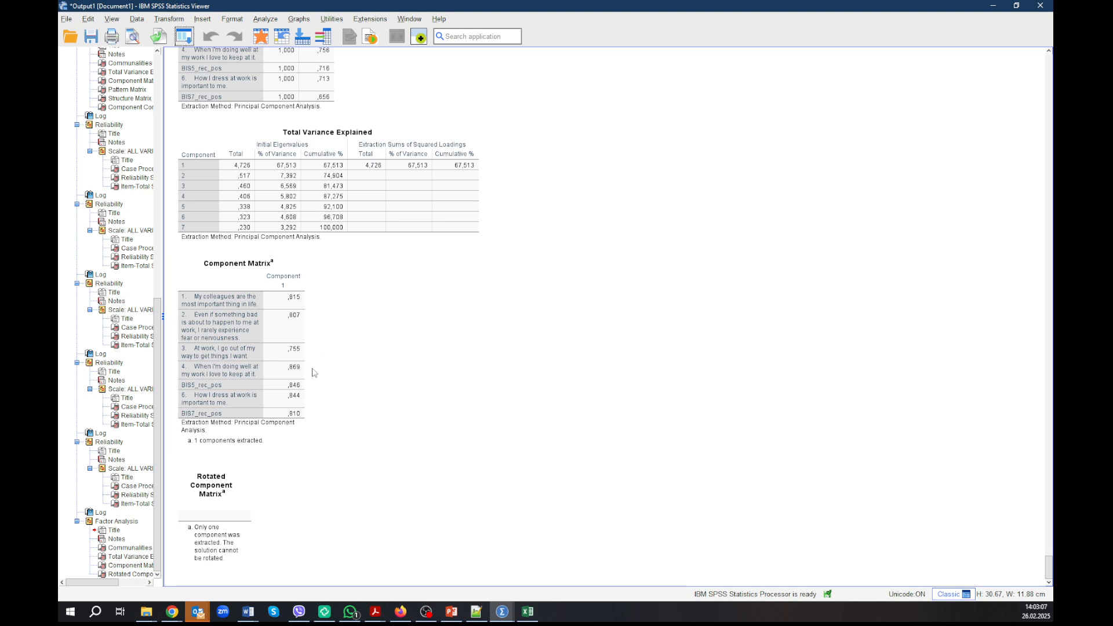
# Step: Run the factor analysis again with only BAS_RR_1 through BAS_RR_5 in place of the BIS items
pyautogui.click(185, 36)
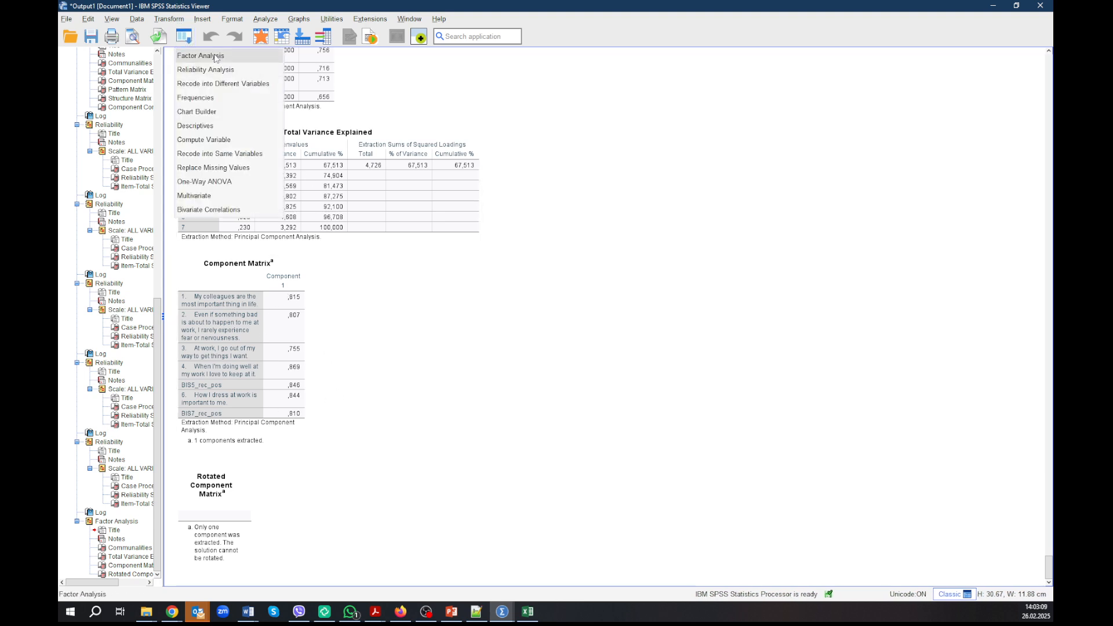
pyautogui.click(213, 52)
pyautogui.click(623, 223)
pyautogui.hotkey('ctrl', 'a')
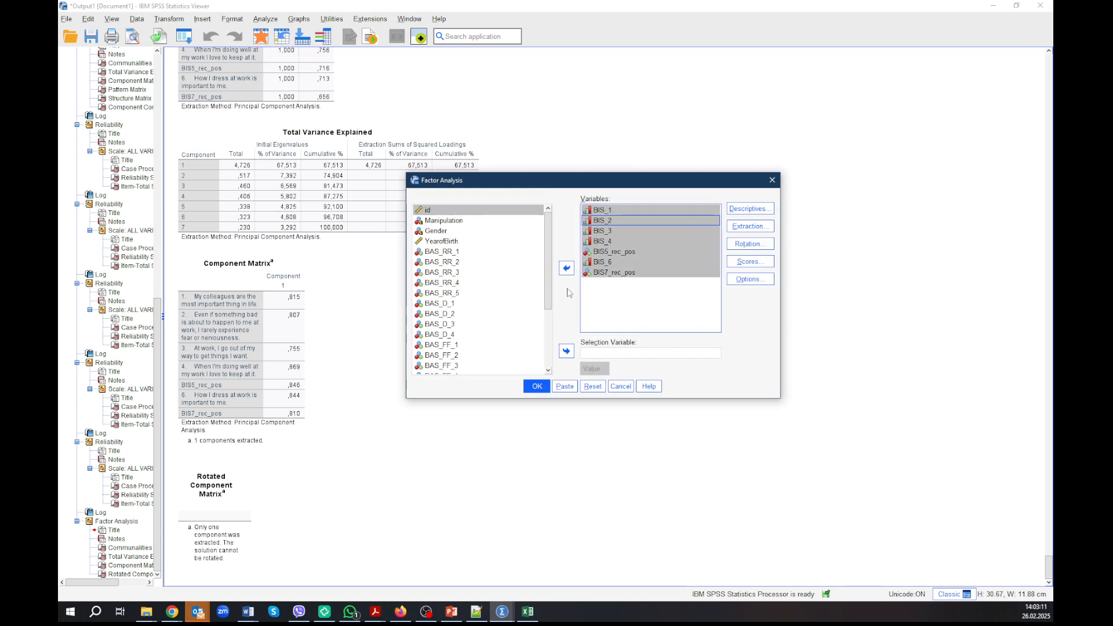
pyautogui.click(571, 267)
pyautogui.click(464, 325)
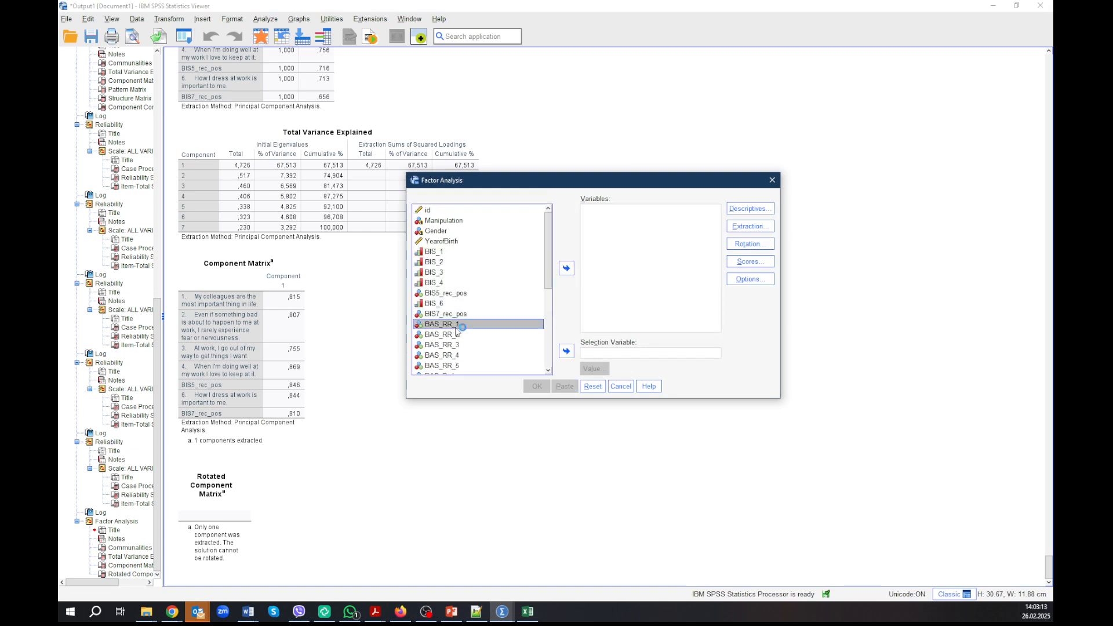
pyautogui.scroll(-1, 464, 325)
pyautogui.keyDown('shift'); pyautogui.click(457, 334); pyautogui.keyUp('shift')
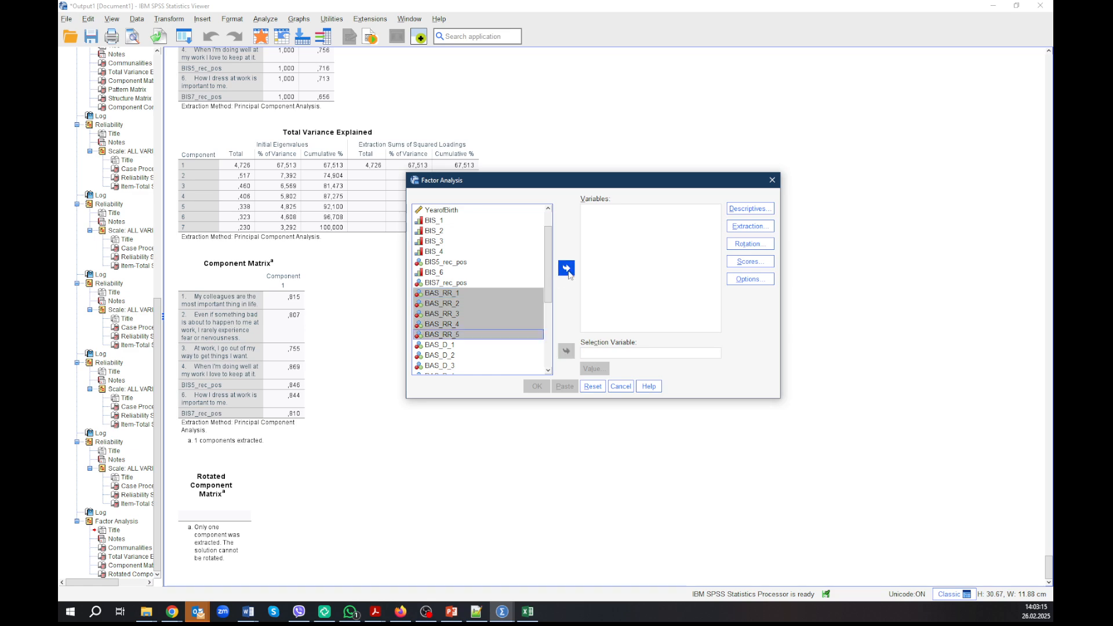
pyautogui.click(566, 268)
pyautogui.click(537, 388)
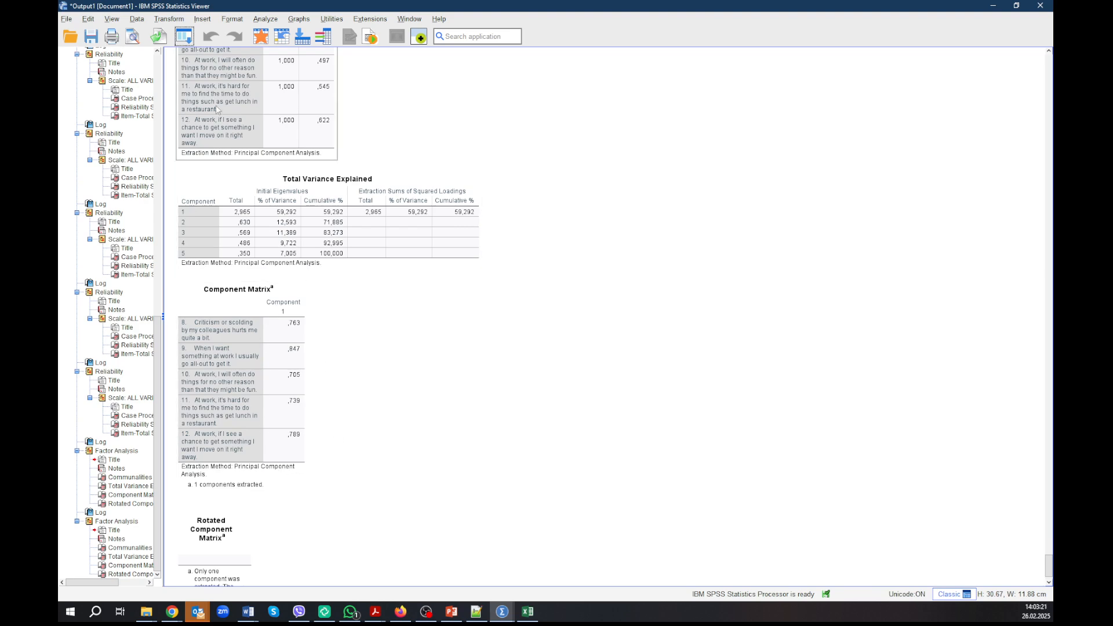
# Step: Replace the BAS_RR items with BAS_D_1 through BAS_D_4 and run the factor analysis
pyautogui.click(184, 37)
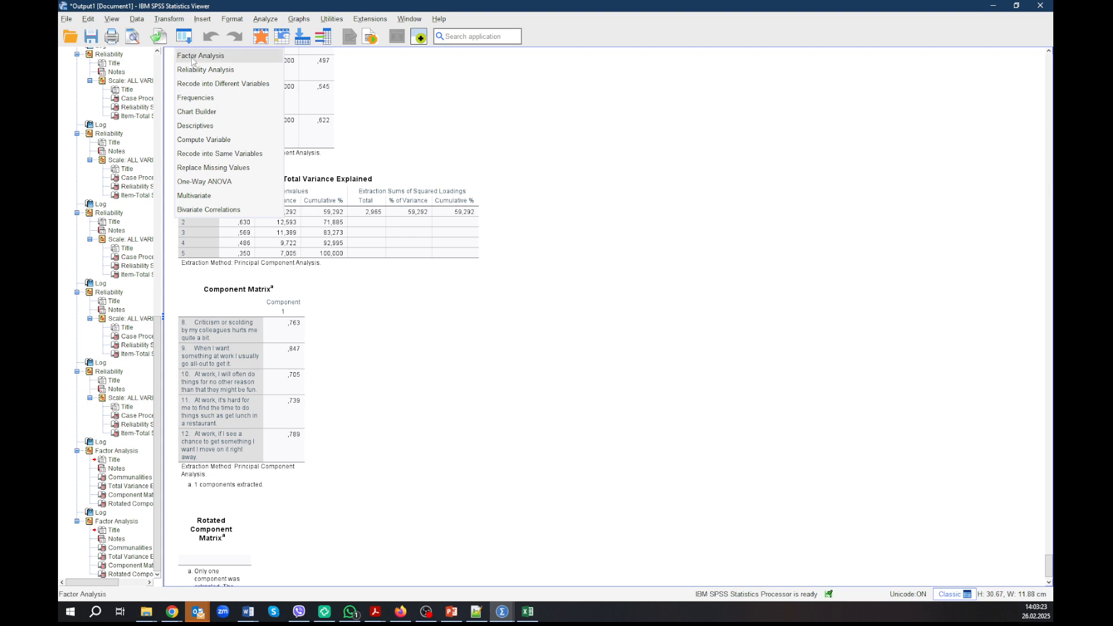
pyautogui.click(200, 56)
pyautogui.click(633, 221)
pyautogui.hotkey('ctrl', 'a')
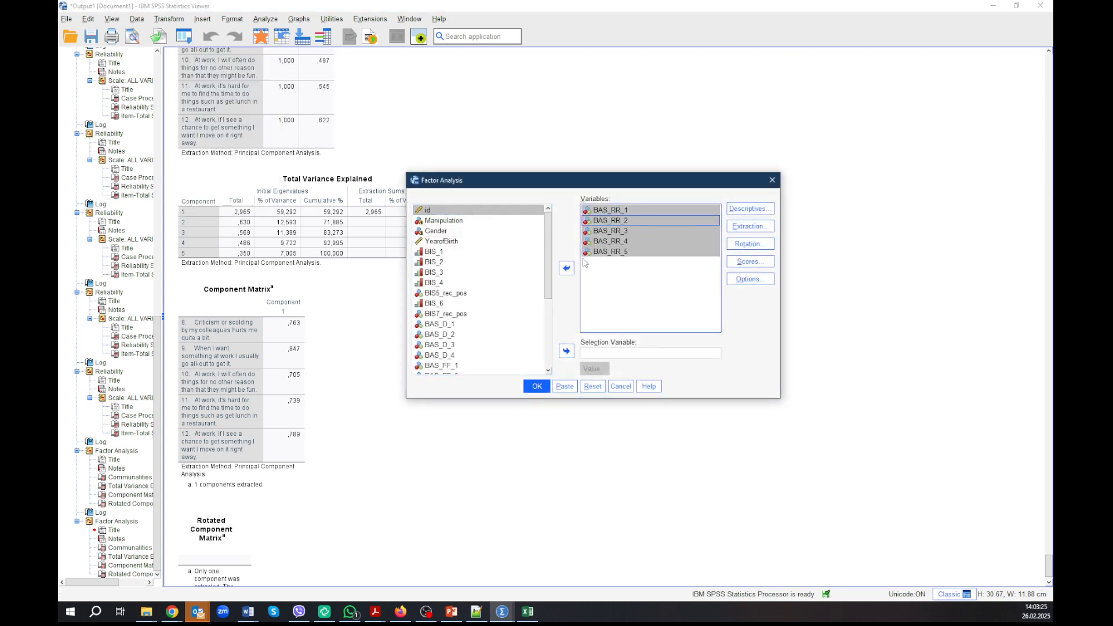
pyautogui.click(567, 268)
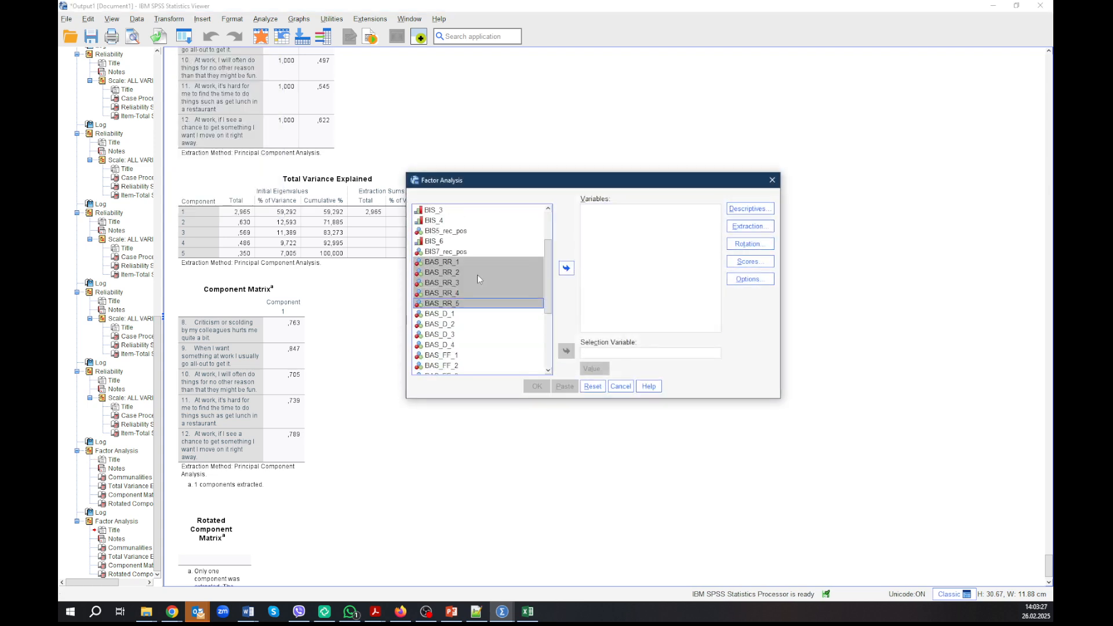
pyautogui.scroll(-1, 478, 274)
pyautogui.click(446, 284)
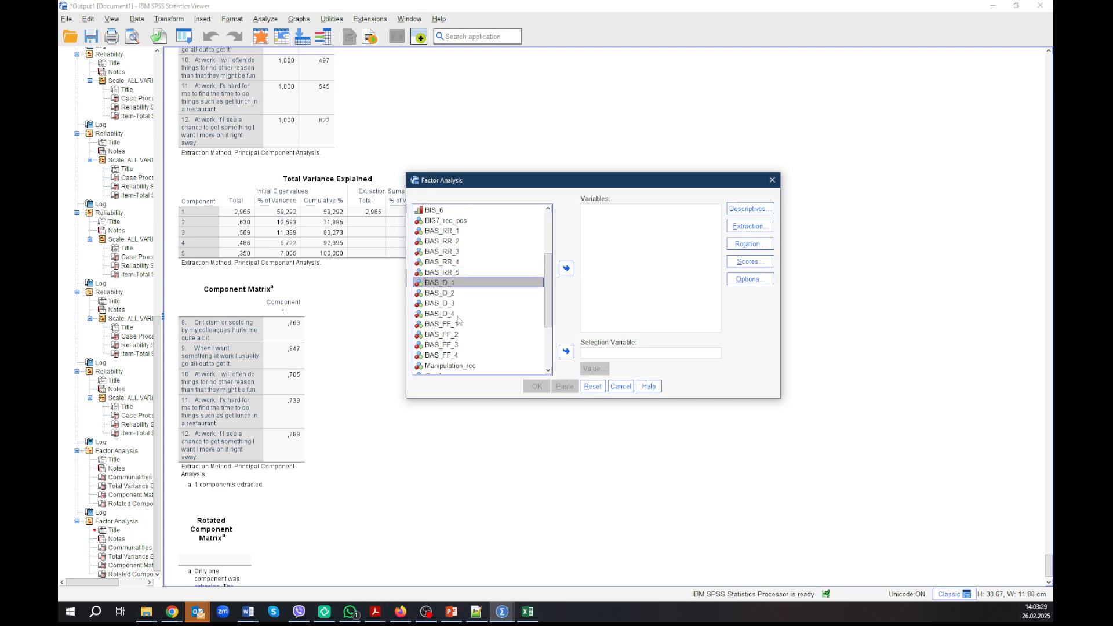
pyautogui.keyDown('shift'); pyautogui.click(459, 315); pyautogui.keyUp('shift')
pyautogui.click(567, 268)
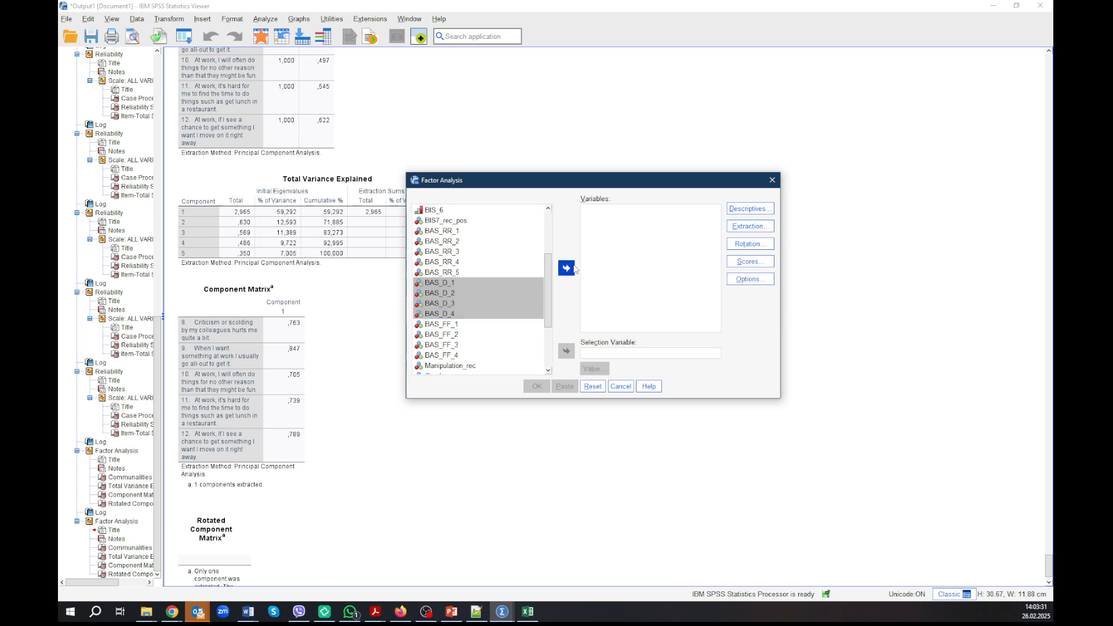
pyautogui.click(537, 387)
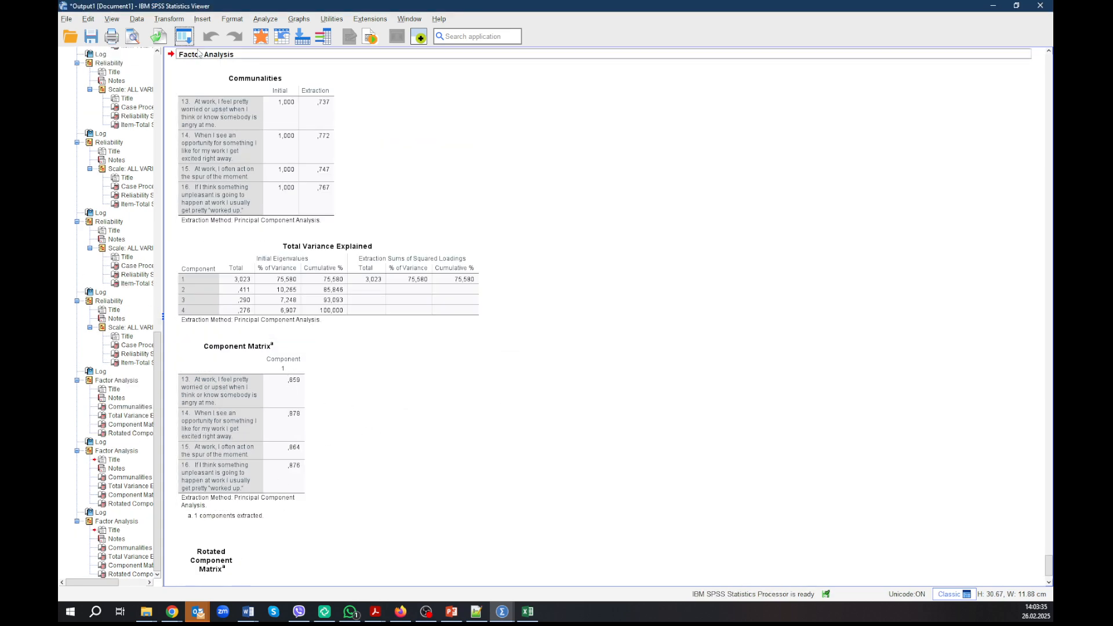
# Step: Replace the BAS_D items with BAS_FF_1 through BAS_FF_4 and run the factor analysis
pyautogui.click(184, 36)
pyautogui.click(261, 52)
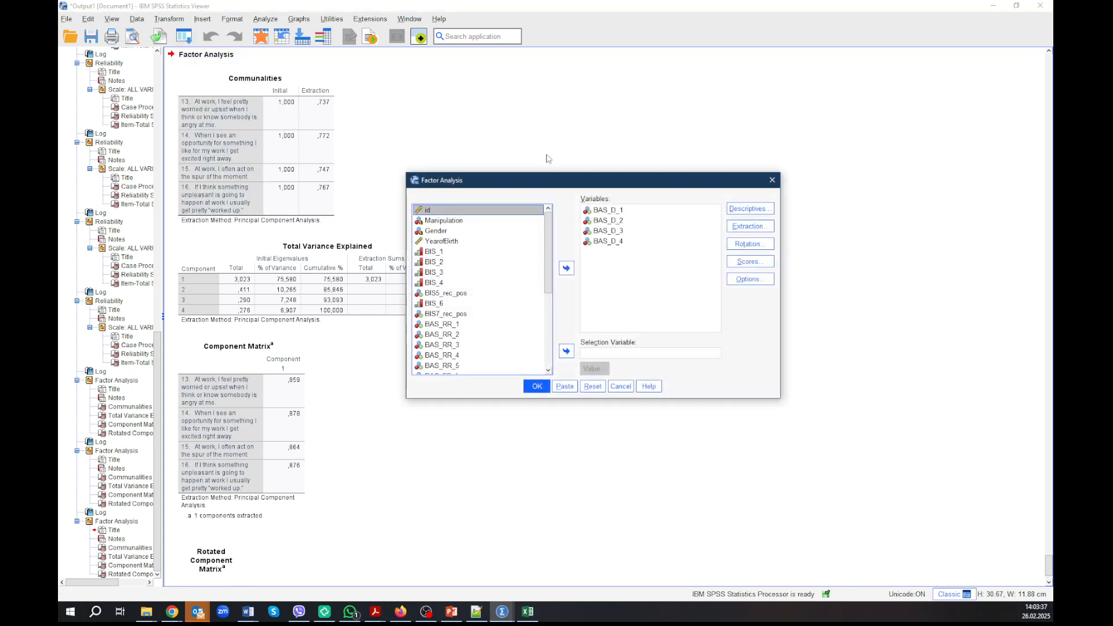
pyautogui.moveTo(608, 210); pyautogui.dragTo(609, 241)
pyautogui.click(567, 268)
pyautogui.scroll(-3, 510, 309)
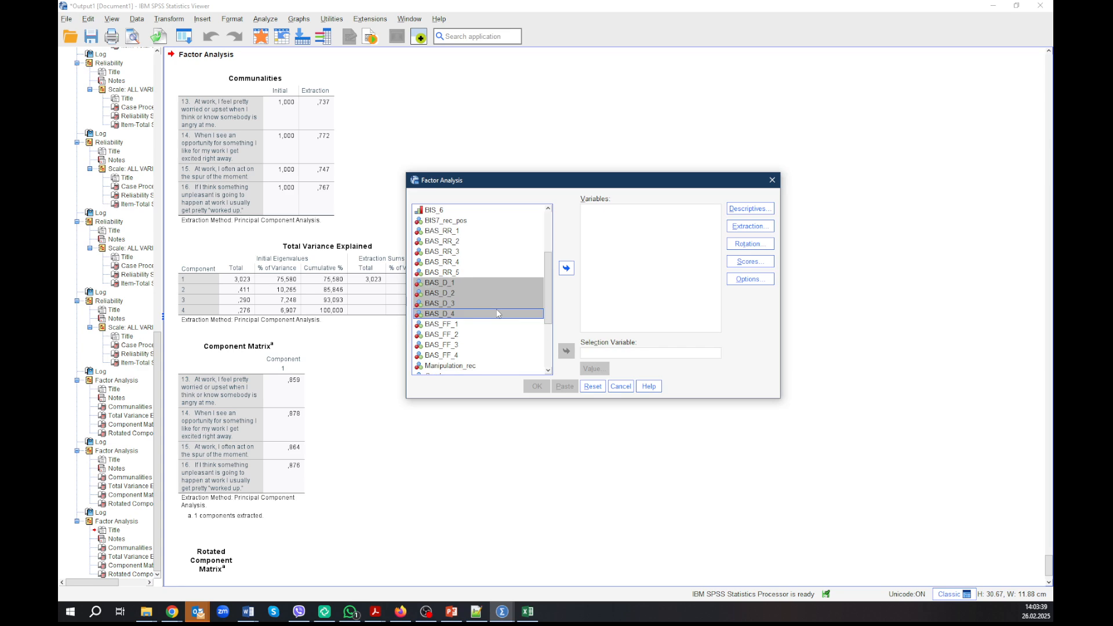
pyautogui.click(455, 325)
pyautogui.keyDown('shift'); pyautogui.click(453, 356); pyautogui.keyUp('shift')
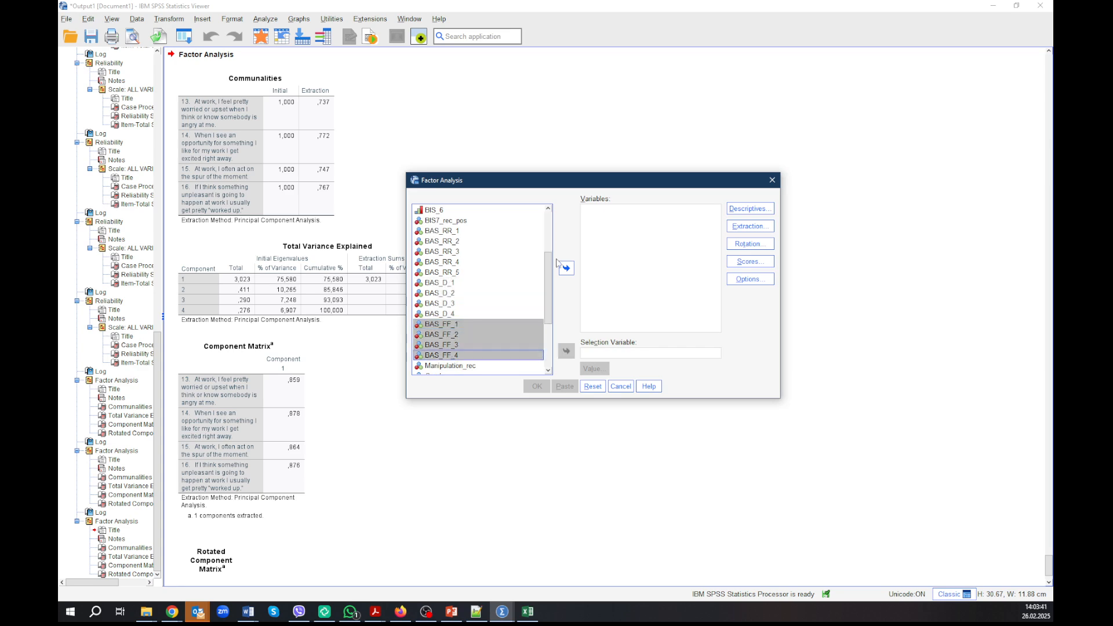
pyautogui.click(566, 268)
pyautogui.click(539, 387)
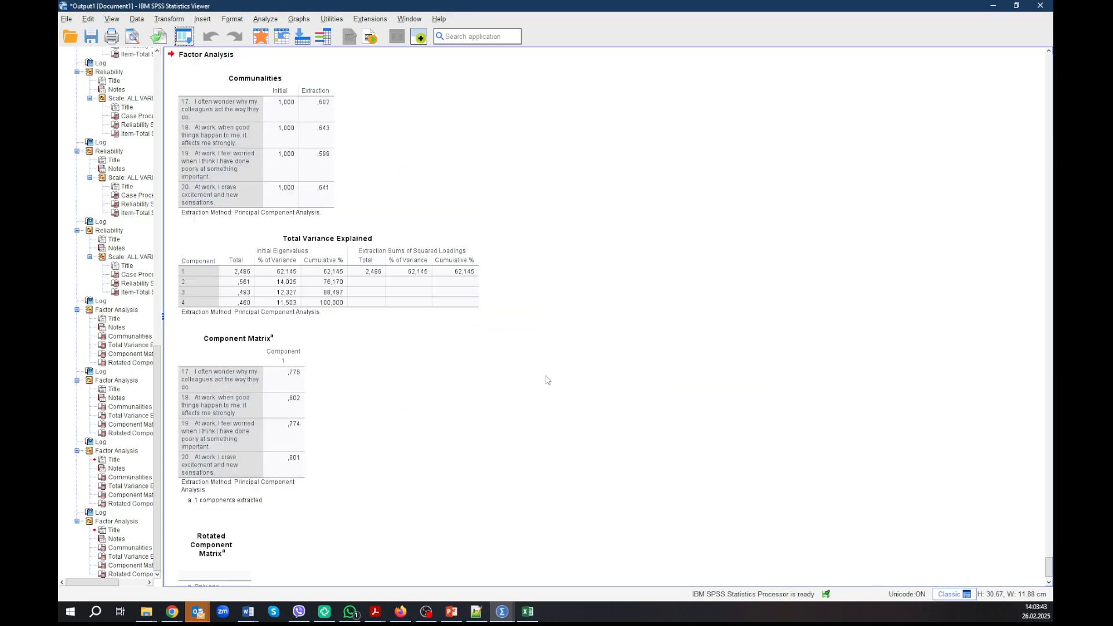
# Step: Return to the dataset's variable definitions and rename the factor score variable FAC1_1 as BIS_fac
pyautogui.click(258, 365)
pyautogui.click(497, 619)
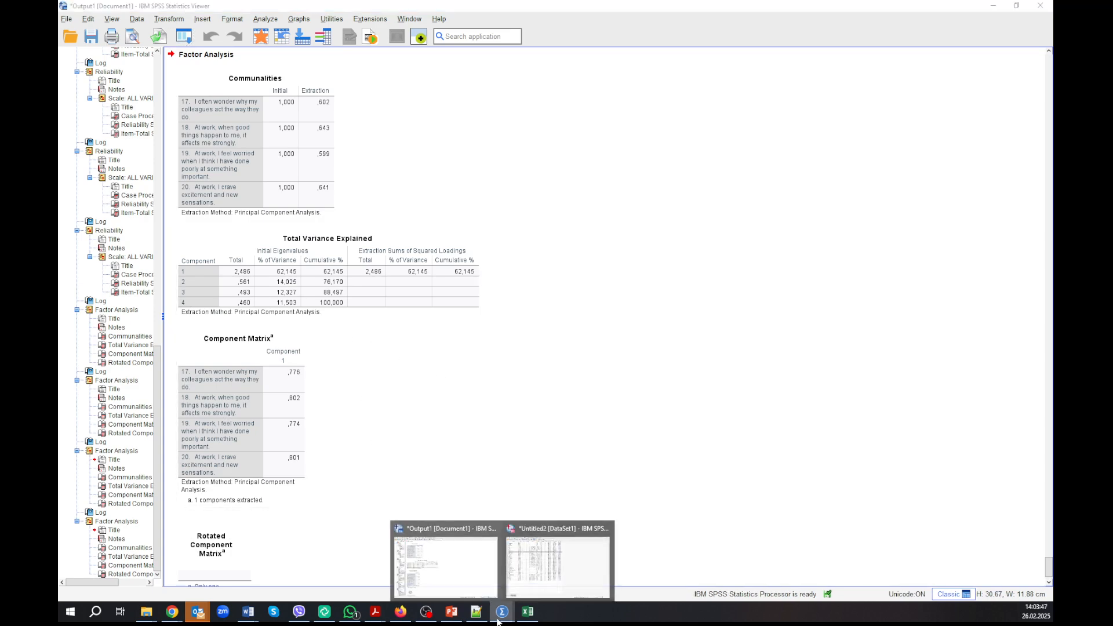
pyautogui.click(533, 580)
pyautogui.moveTo(111, 396); pyautogui.dragTo(113, 428)
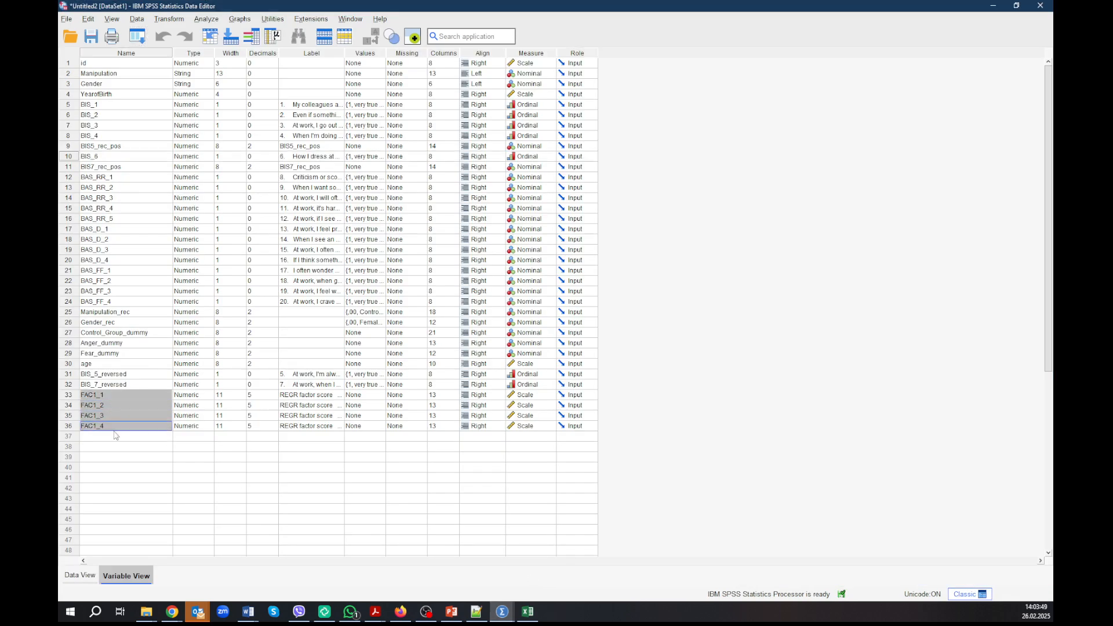
pyautogui.doubleClick(122, 395)
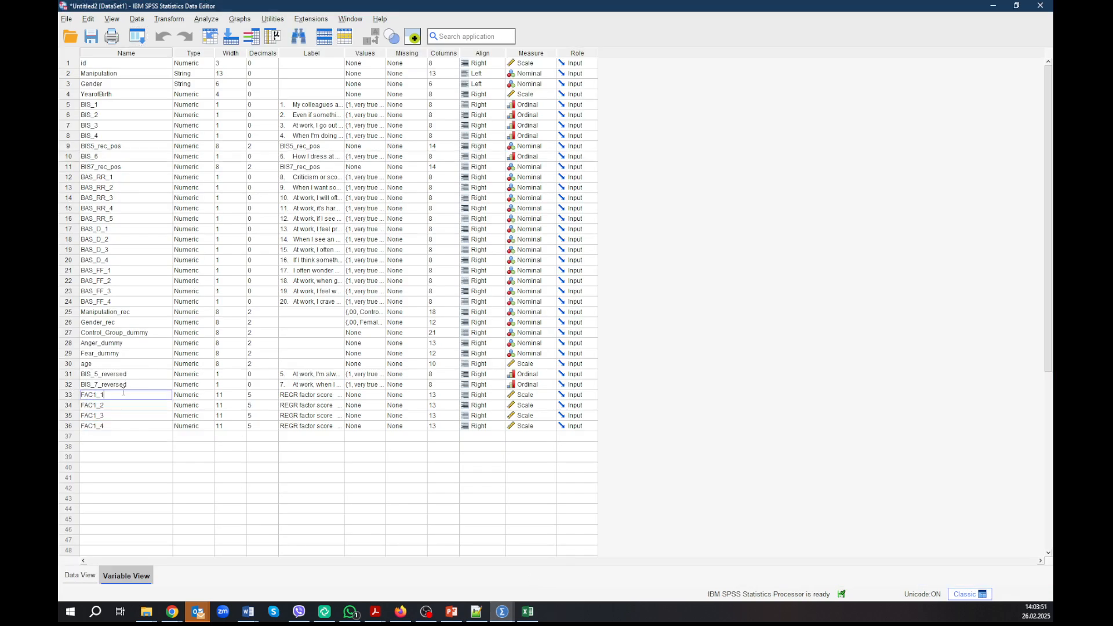
pyautogui.moveTo(68, 399); pyautogui.dragTo(65, 388)
pyautogui.write('BIS_fac')
# Step: Rename the factor score variables FAC1_2 as BAS_RR_fac and FAC1_3 as BAS_D_fac
pyautogui.click(133, 405)
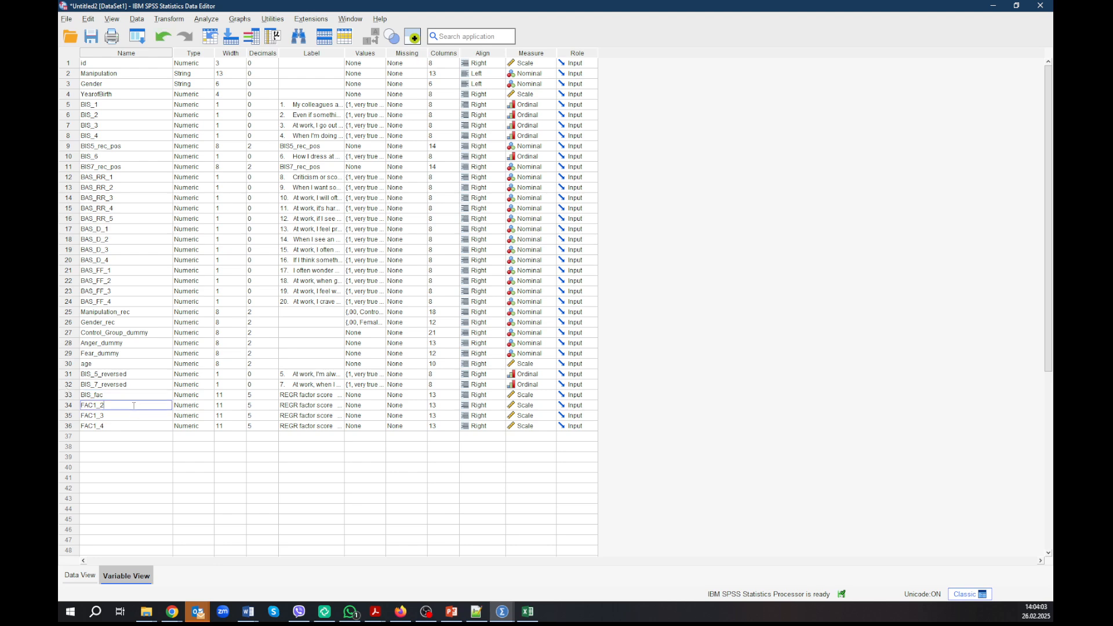
pyautogui.moveTo(111, 405); pyautogui.dragTo(65, 412)
pyautogui.click(112, 415)
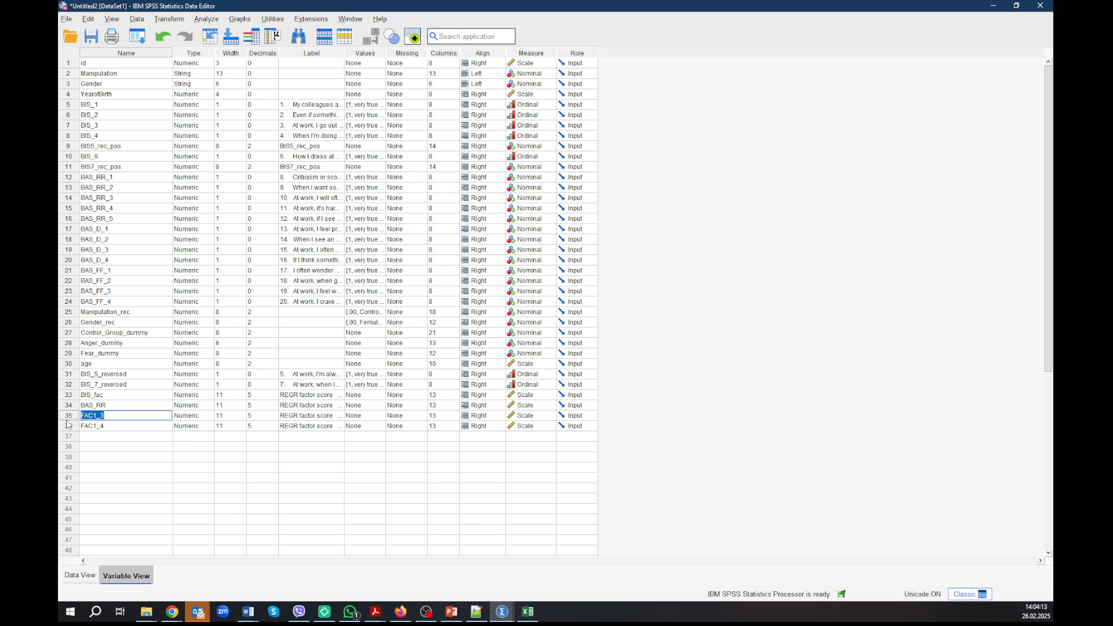
pyautogui.write('BAS_D')
pyautogui.click(113, 428)
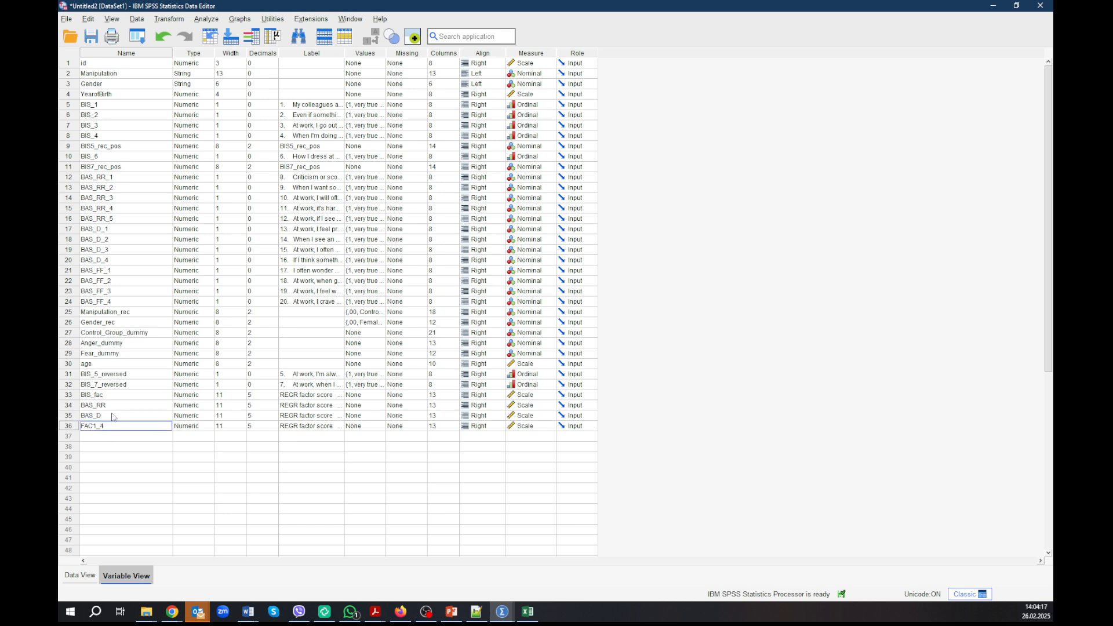
pyautogui.click(113, 406)
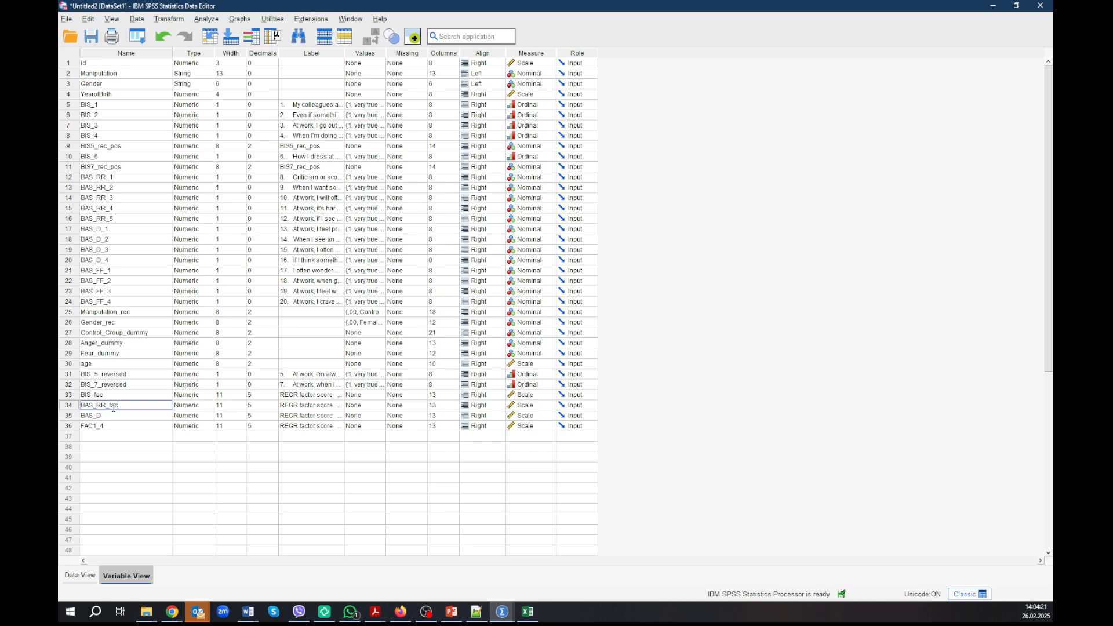
pyautogui.doubleClick(121, 416)
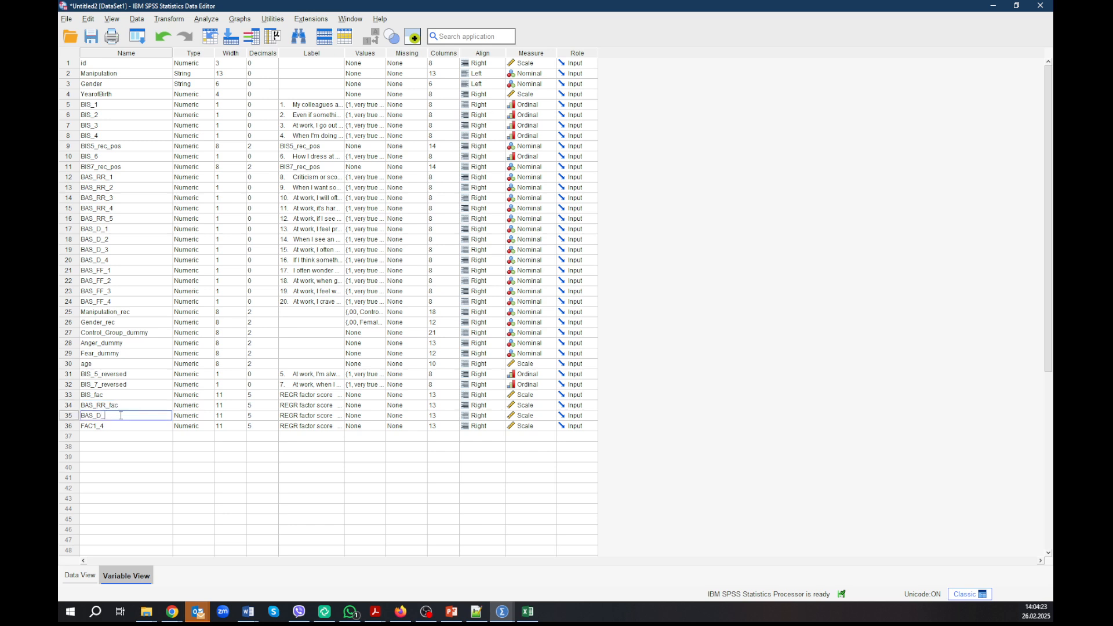
# Step: Rename the last factor score variable, FAC1_4, as BAS_FF_fac
pyautogui.doubleClick(110, 426)
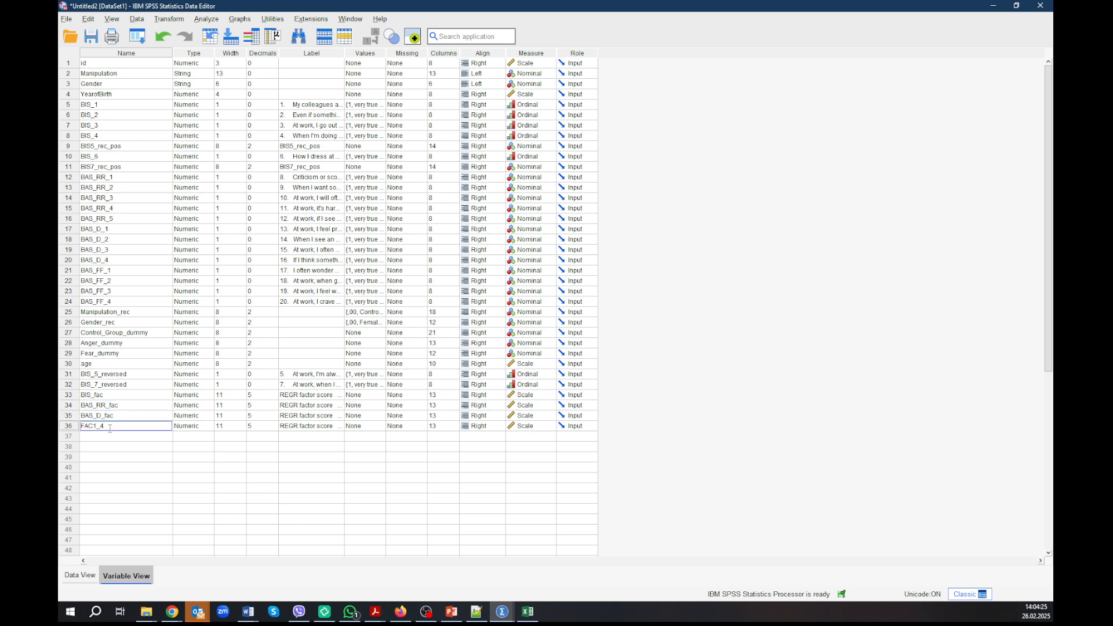
pyautogui.moveTo(109, 428); pyautogui.dragTo(76, 432)
pyautogui.write('BAS_FF_fac')
pyautogui.press('Return')
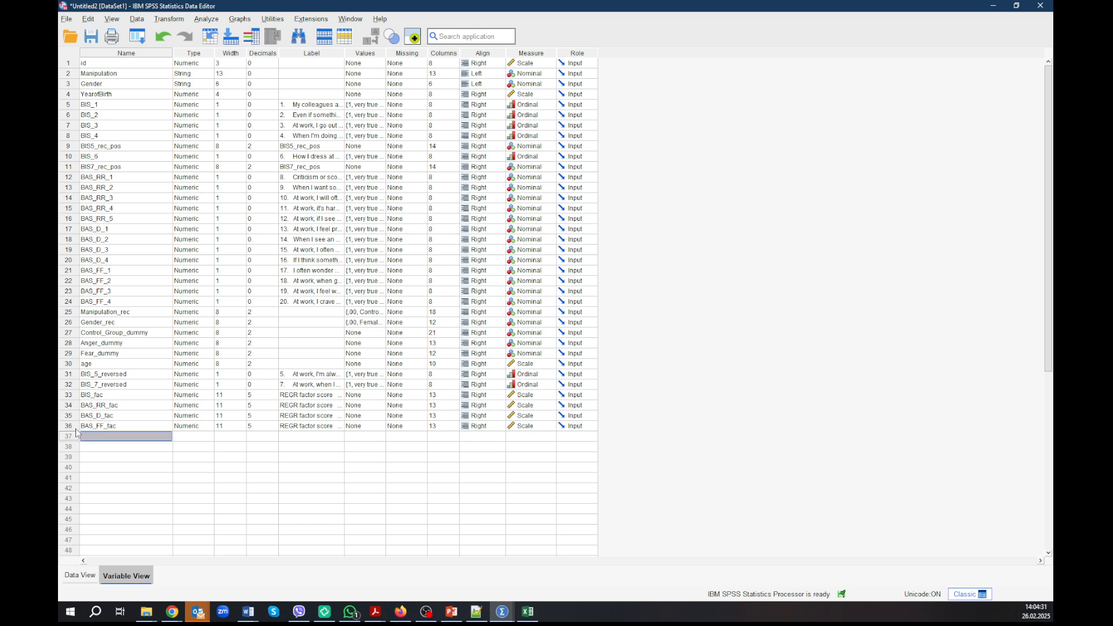
# Step: Copy the names of the four factor score variables over their existing labels, from BIS_fac to BAS_FF_fac
pyautogui.moveTo(122, 395); pyautogui.dragTo(121, 427)
pyautogui.hotkey('ctrl', 'c')
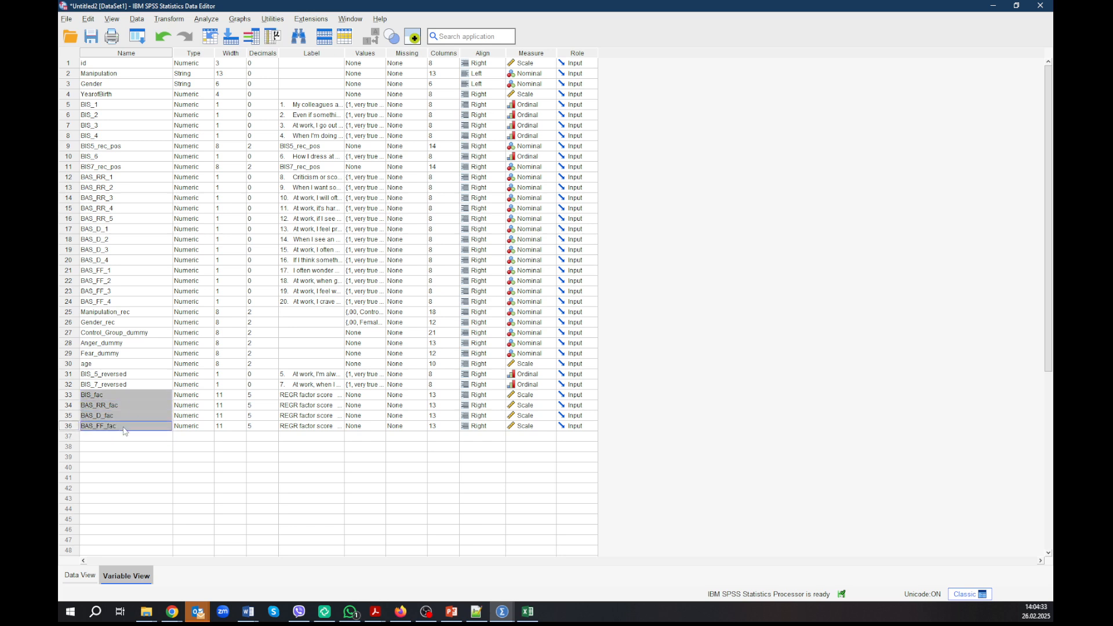
pyautogui.moveTo(290, 397); pyautogui.dragTo(296, 427)
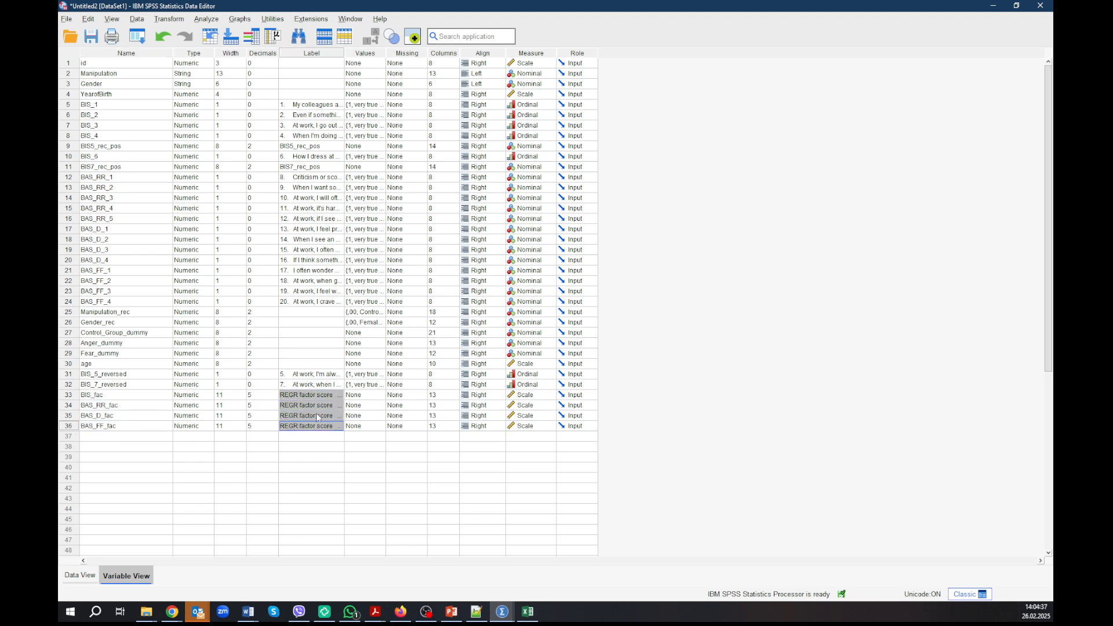
pyautogui.hotkey('ctrl', 'v')
pyautogui.press('Down')
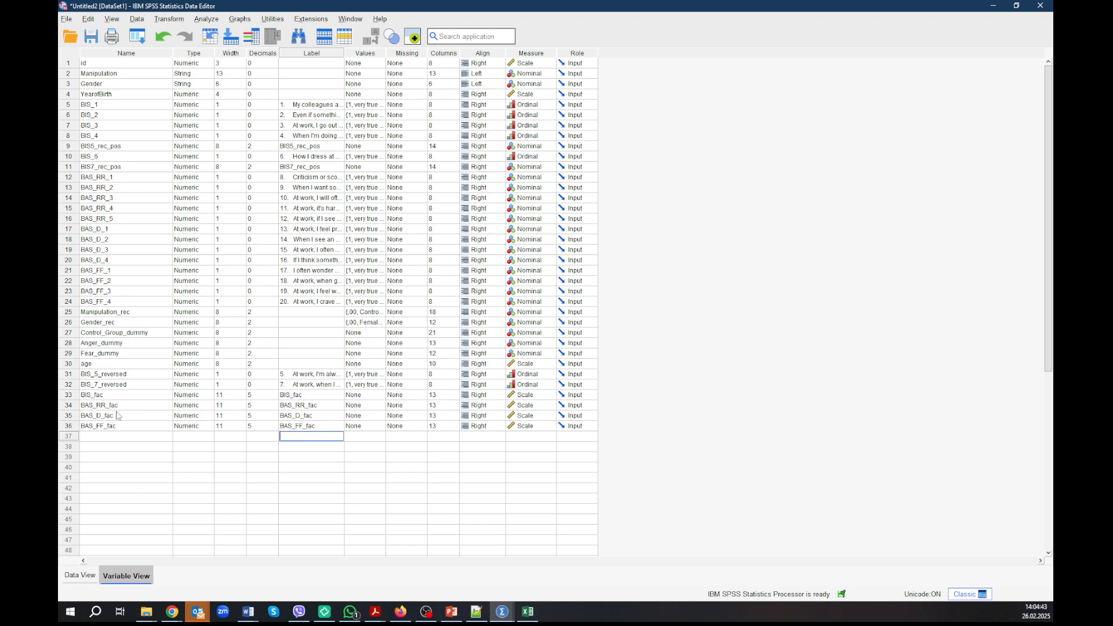
# Step: Show the factor score columns in the data, and start a Descriptives analysis with age removed from its variables
pyautogui.doubleClick(74, 399)
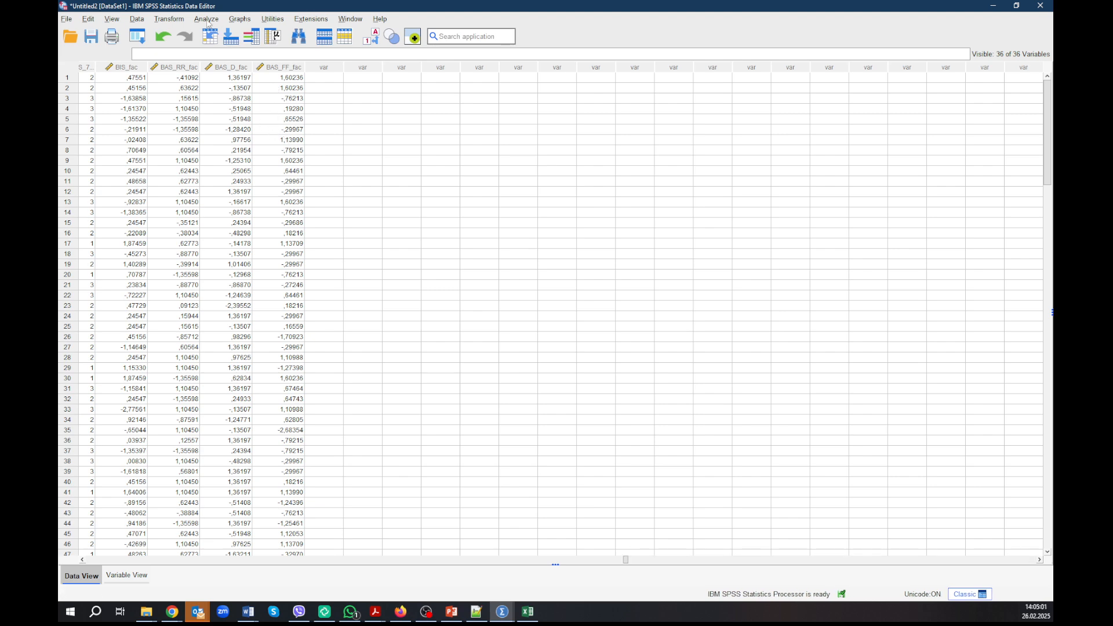
pyautogui.click(208, 19)
pyautogui.moveTo(223, 72)
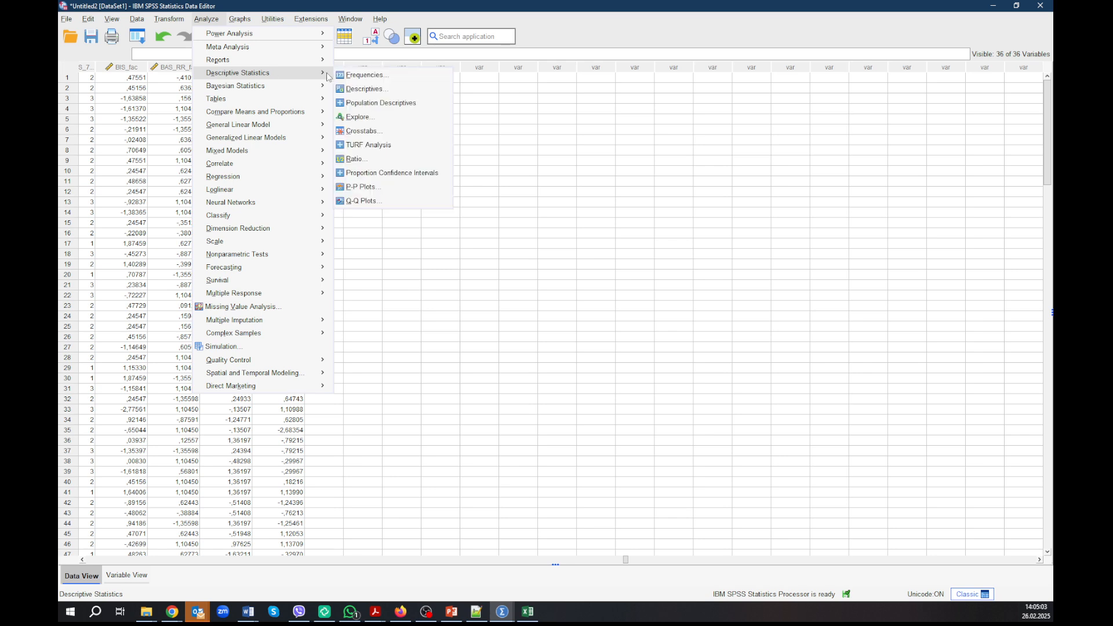
pyautogui.click(357, 88)
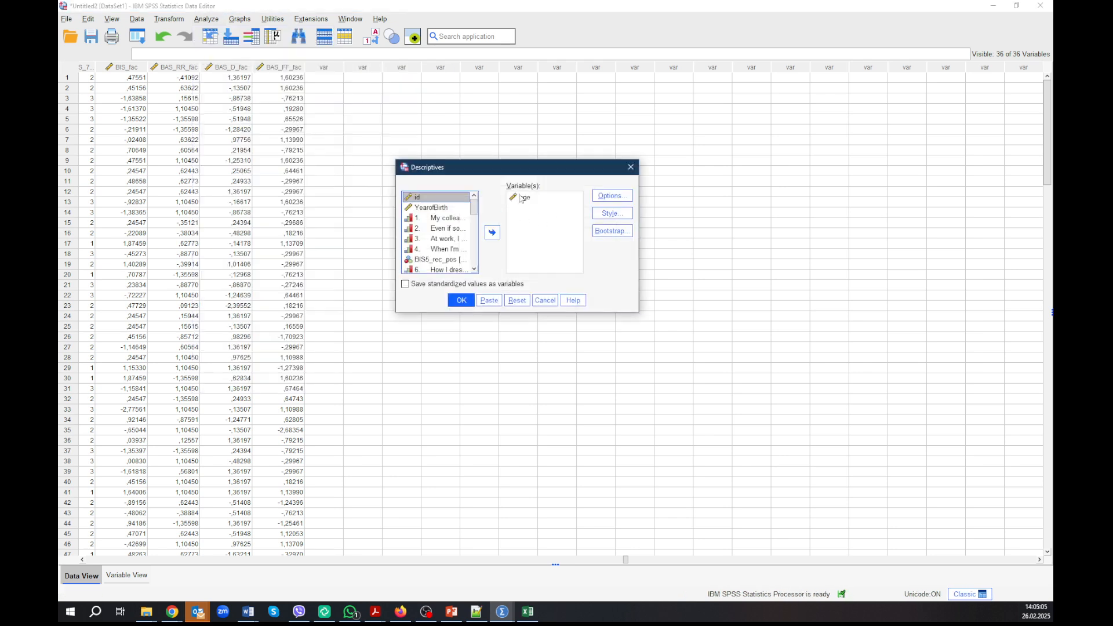
pyautogui.click(519, 200)
pyautogui.click(494, 232)
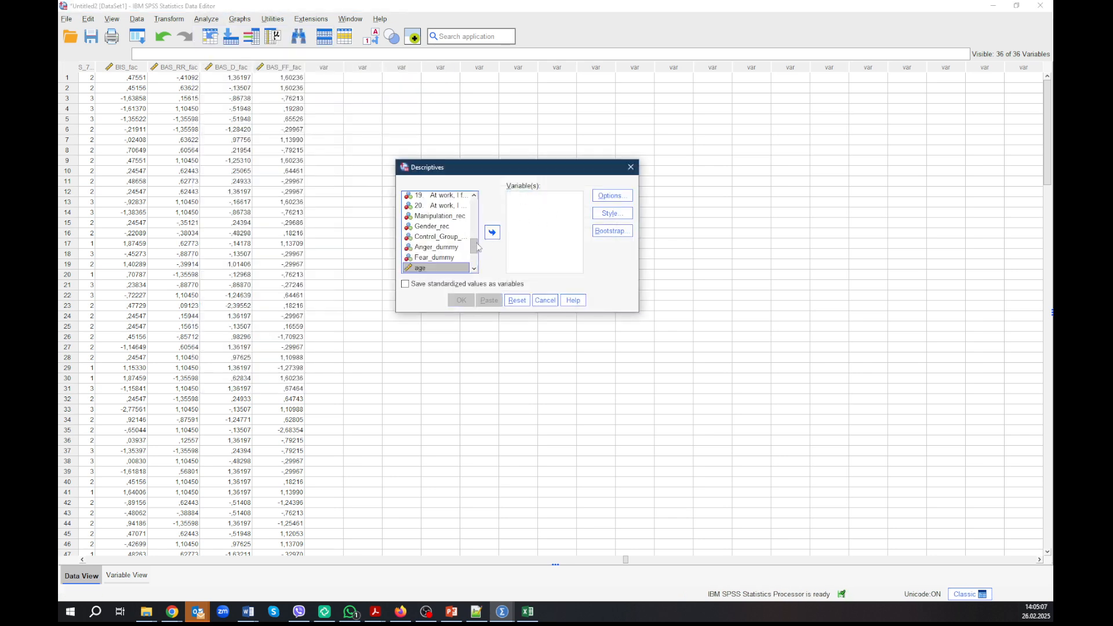
# Step: Add BIS_fac, BAS_RR_fac, BAS_D_fac and BAS_FF_fac to the Descriptives analysis and run it
pyautogui.scroll(-2, 476, 246)
pyautogui.click(441, 236)
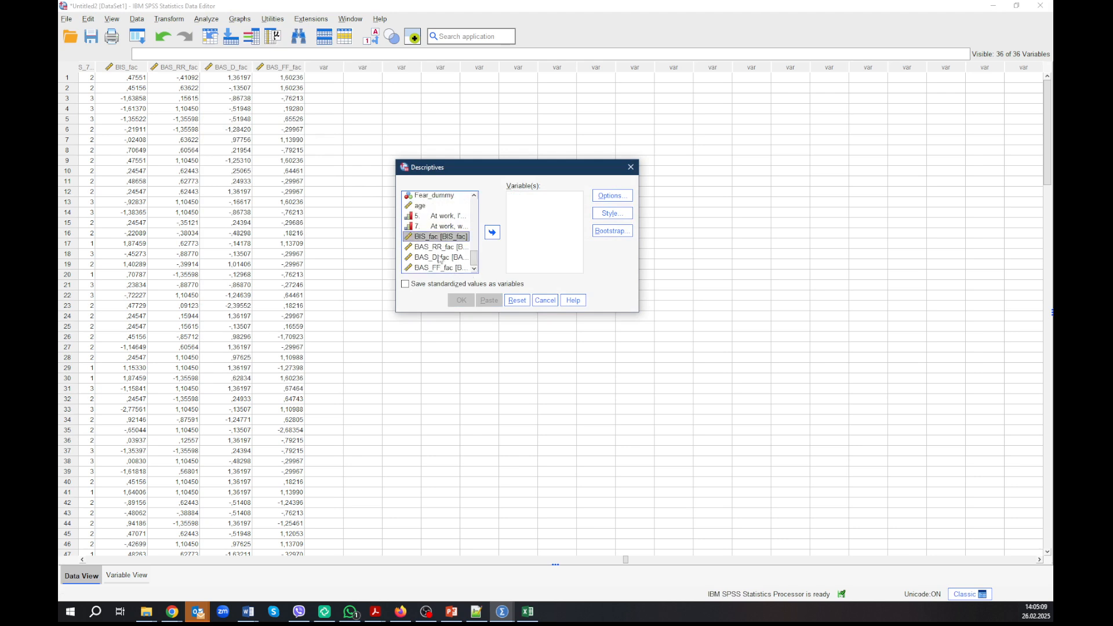
pyautogui.keyDown('shift'); pyautogui.click(439, 268); pyautogui.keyUp('shift')
pyautogui.click(491, 233)
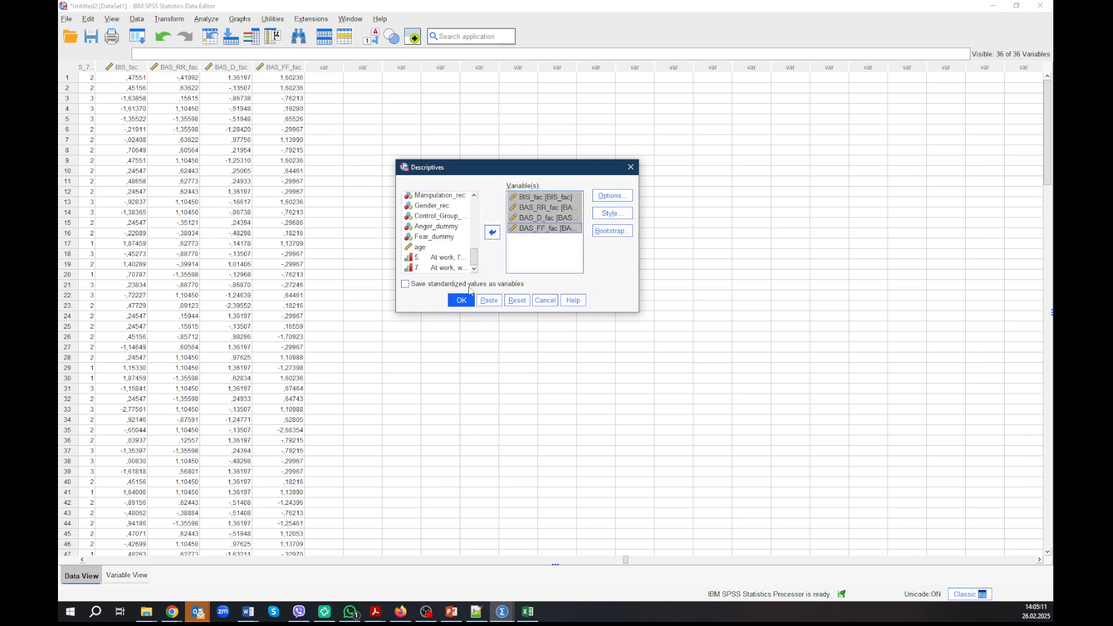
pyautogui.click(462, 300)
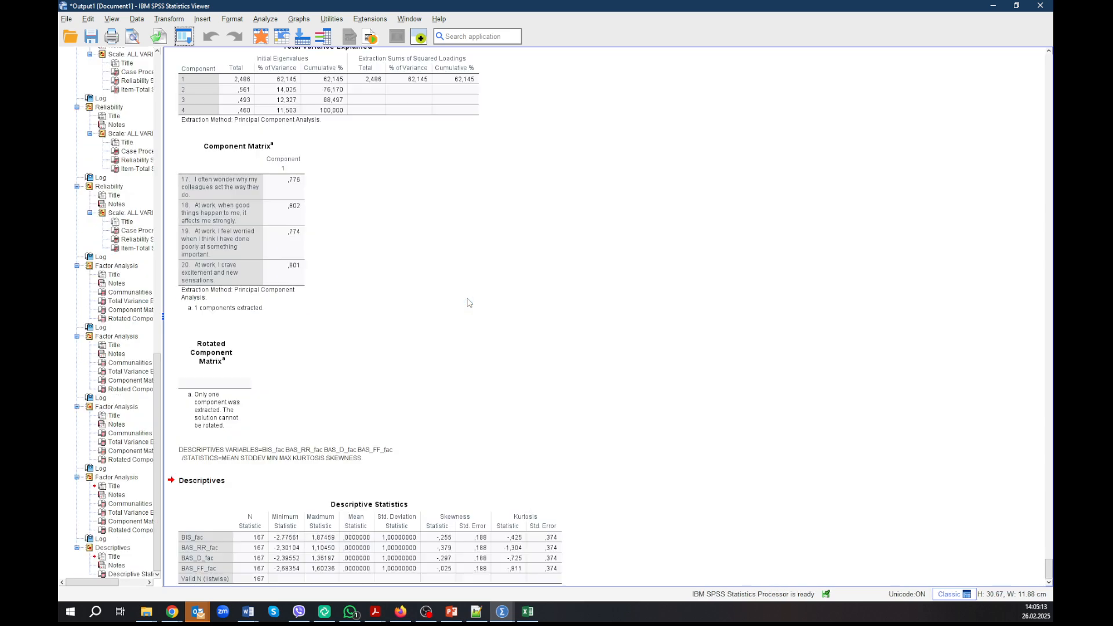